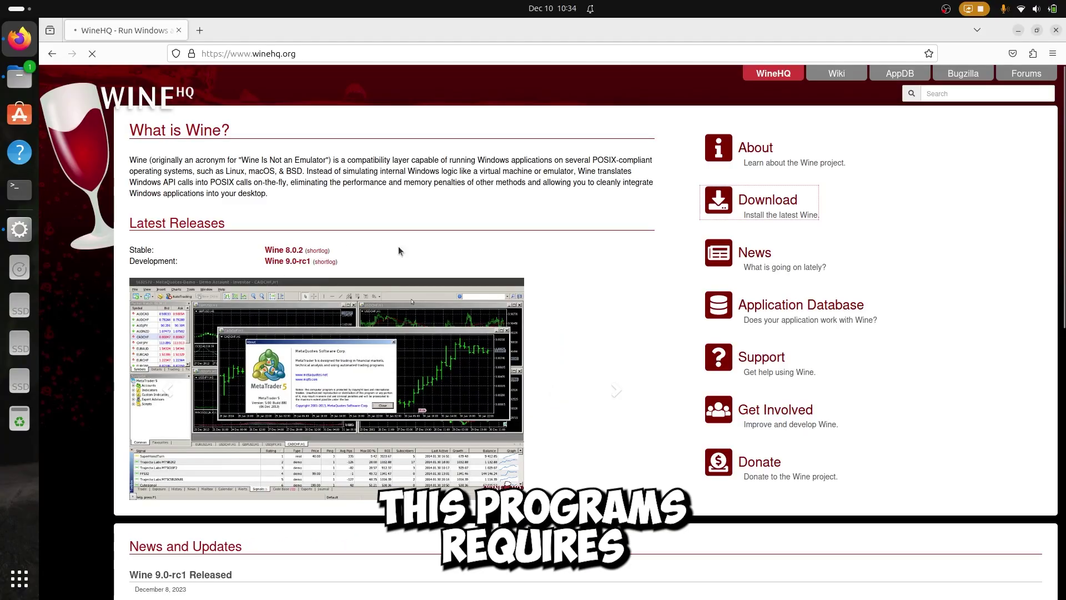
Step: Scroll the WineHQ homepage down to the release news and back up
{"action": "scroll", "coordinate": [608, 285], "scroll_direction": "down", "scroll_amount": 10}
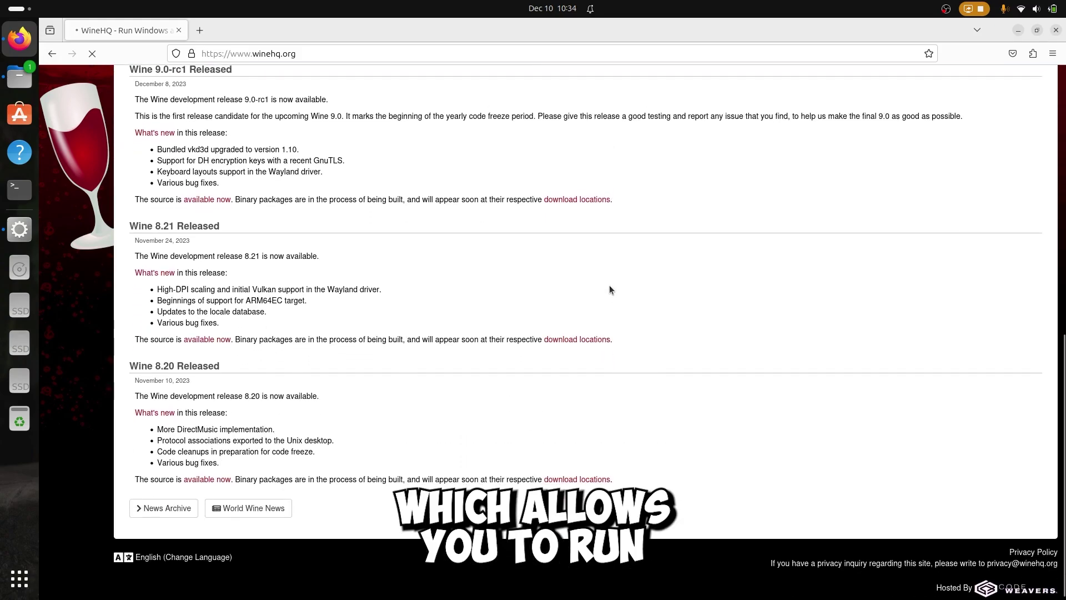
{"action": "scroll", "coordinate": [609, 284], "scroll_direction": "up", "scroll_amount": 10}
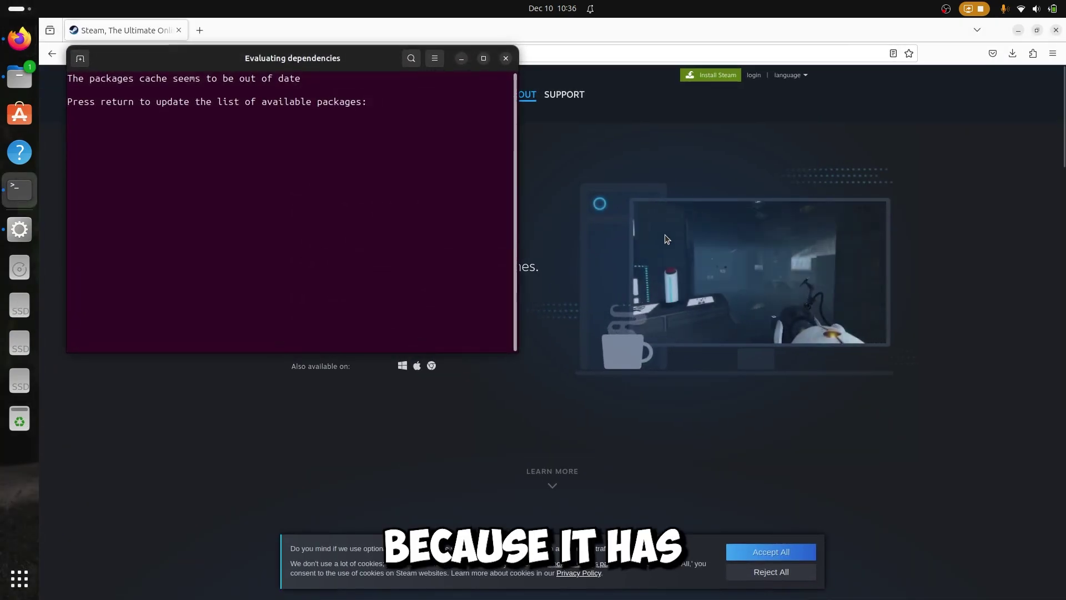
Step: Accept refreshing the out-of-date package list at the terminal prompt
{"action": "key", "text": "Return"}
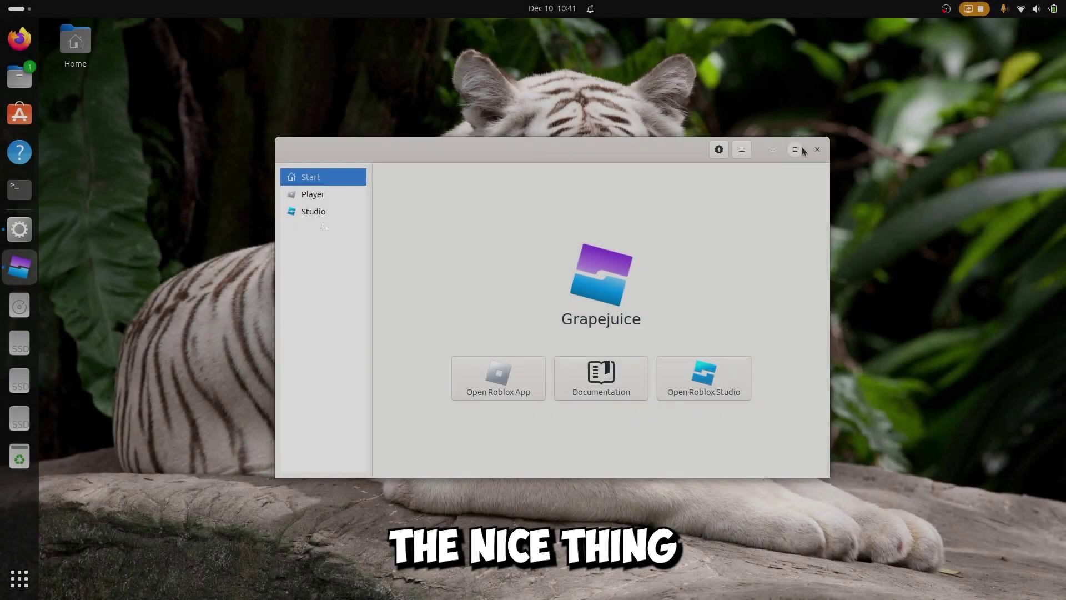
Step: Maximize Grapejuice, set the Player's Roblox renderer to DX11, and enable target FPS
{"action": "double_click", "coordinate": [801, 148]}
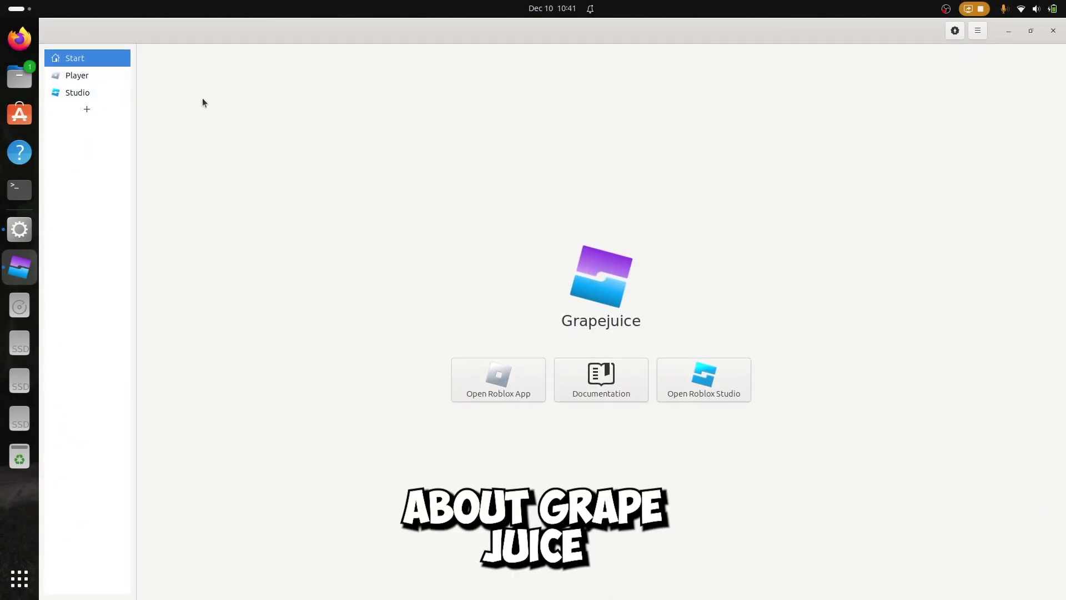
{"action": "left_click", "coordinate": [107, 75]}
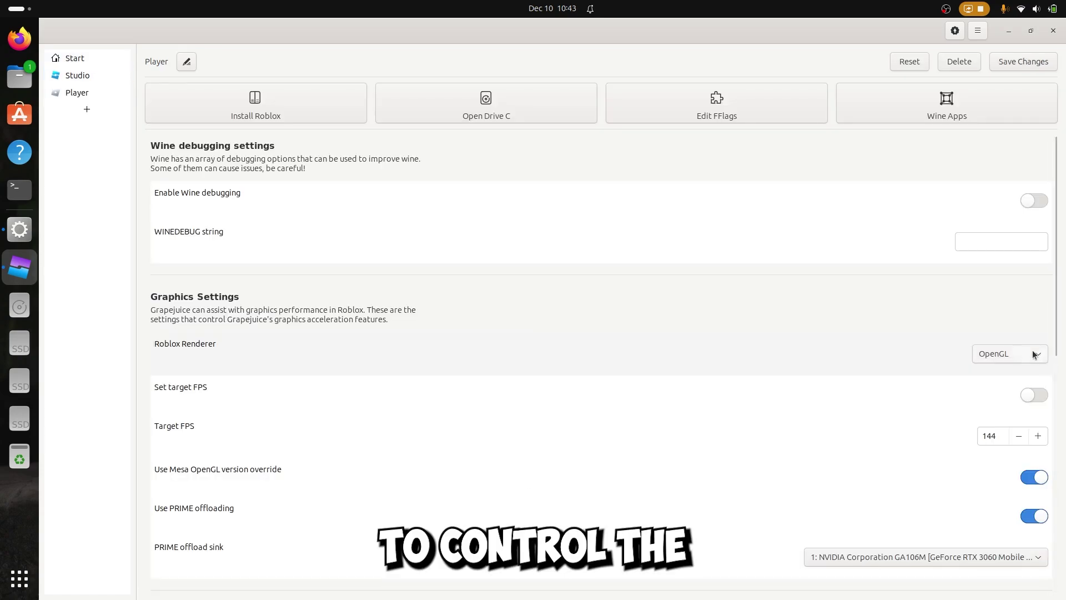
{"action": "left_click", "coordinate": [1034, 353]}
{"action": "left_click", "coordinate": [1025, 371]}
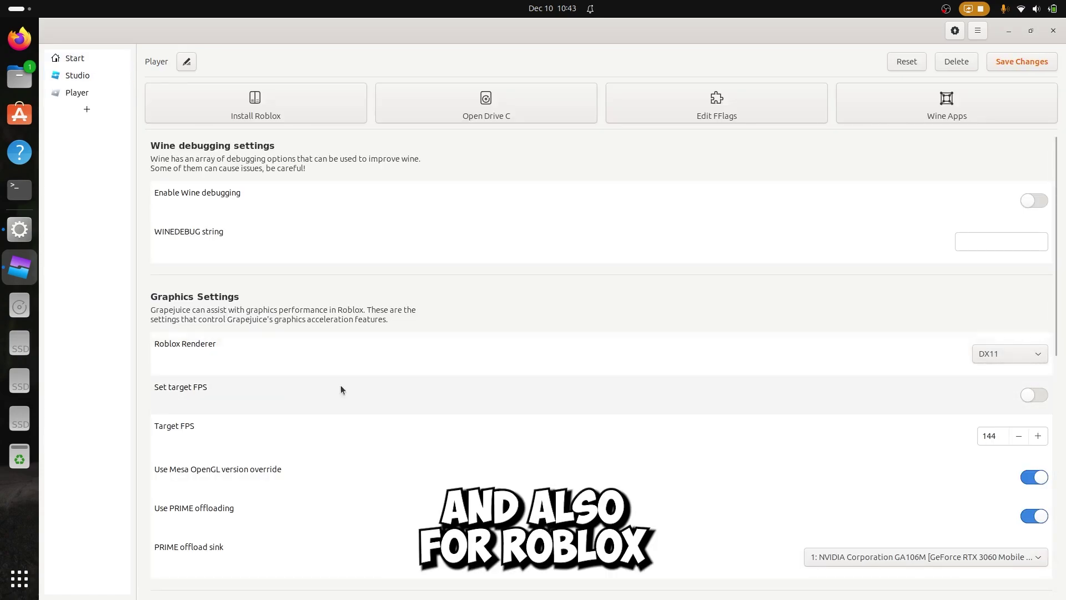
{"action": "left_click", "coordinate": [1031, 400]}
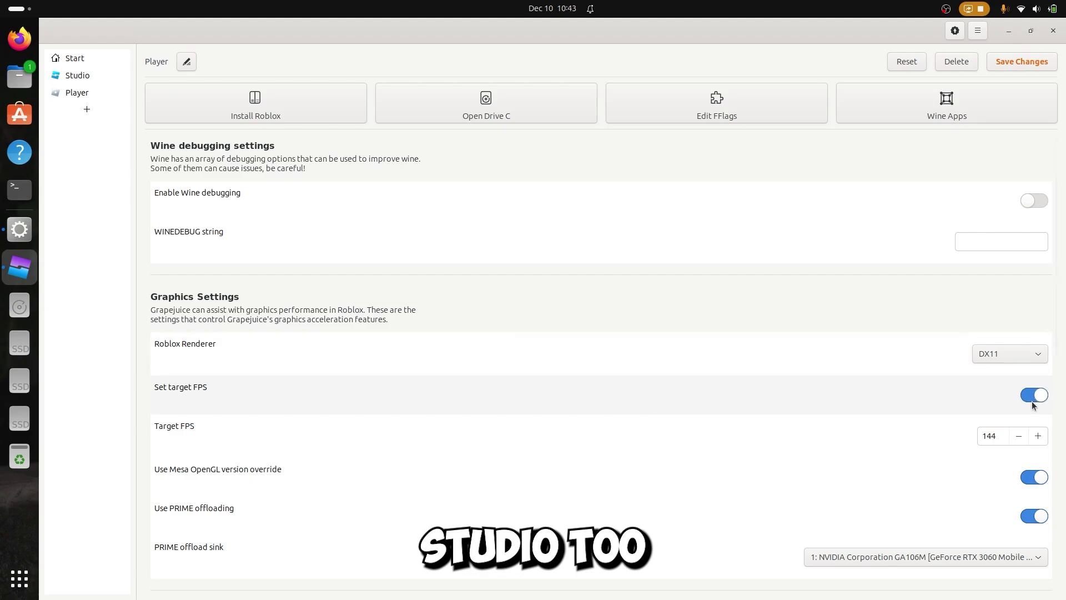
{"action": "scroll", "coordinate": [821, 446], "scroll_direction": "down", "scroll_amount": 2}
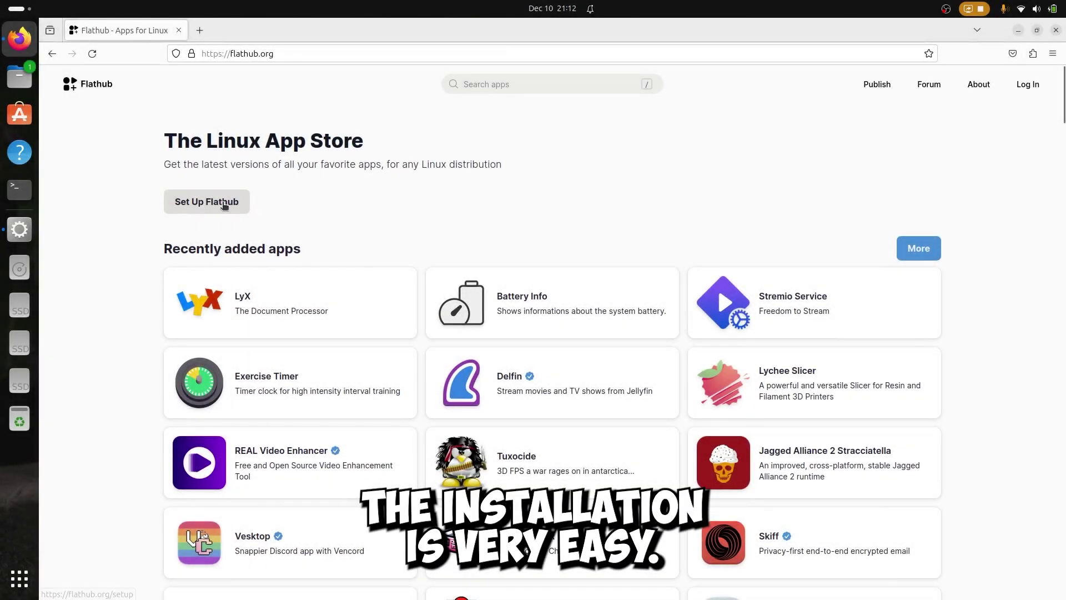
Step: Follow Flathub's Ubuntu setup guide and add the Flatpak PPA in a terminal
{"action": "left_click", "coordinate": [224, 205]}
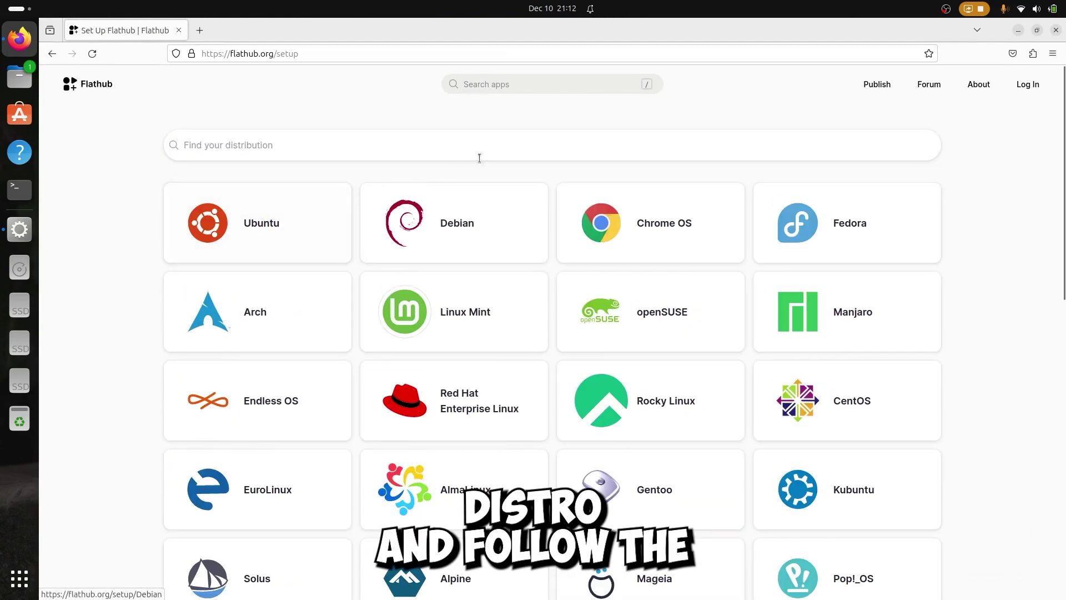
{"action": "scroll", "coordinate": [640, 214], "scroll_direction": "down", "scroll_amount": 10}
{"action": "scroll", "coordinate": [431, 296], "scroll_direction": "up", "scroll_amount": 10}
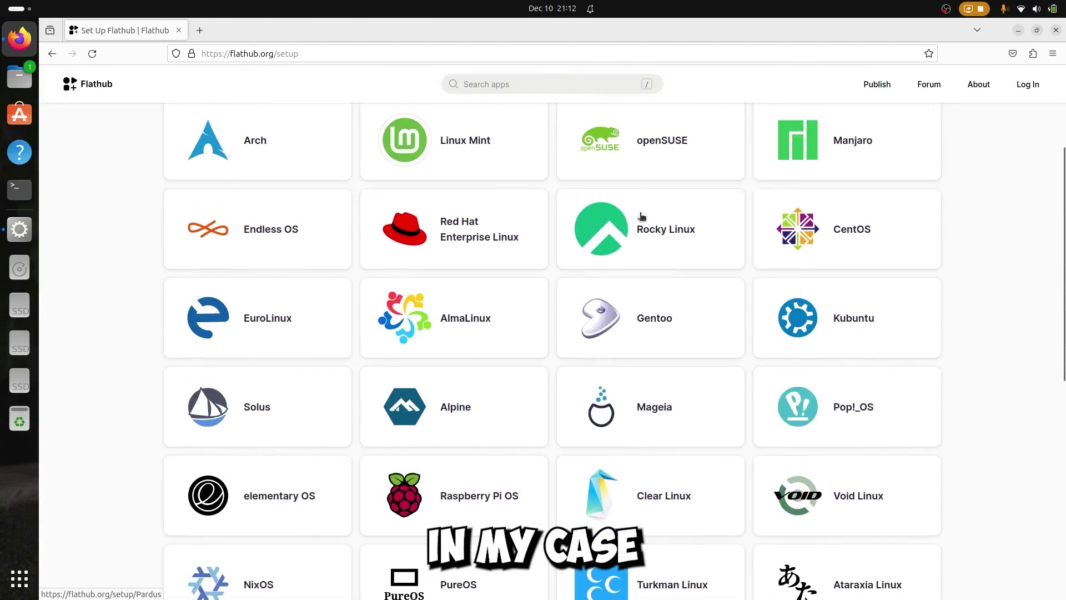
{"action": "left_click", "coordinate": [258, 244]}
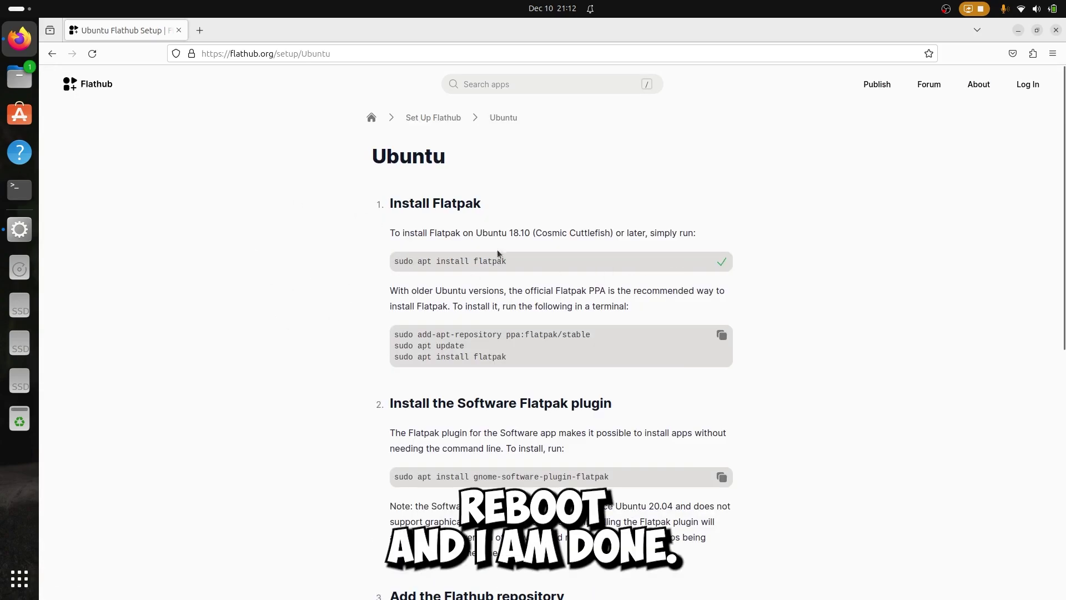
{"action": "left_click", "coordinate": [18, 190]}
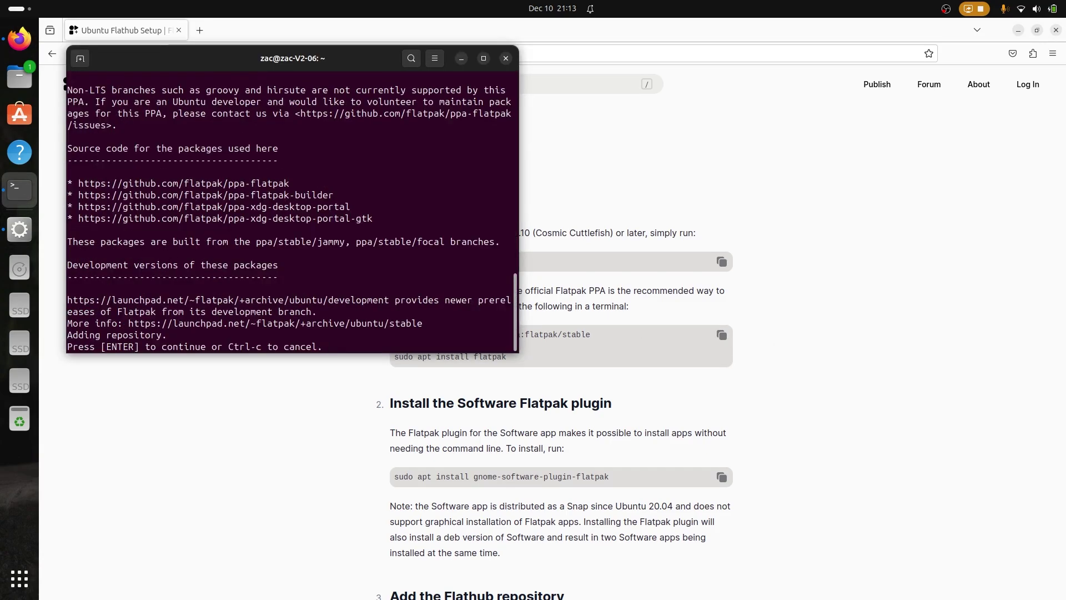
{"action": "key", "text": "Return"}
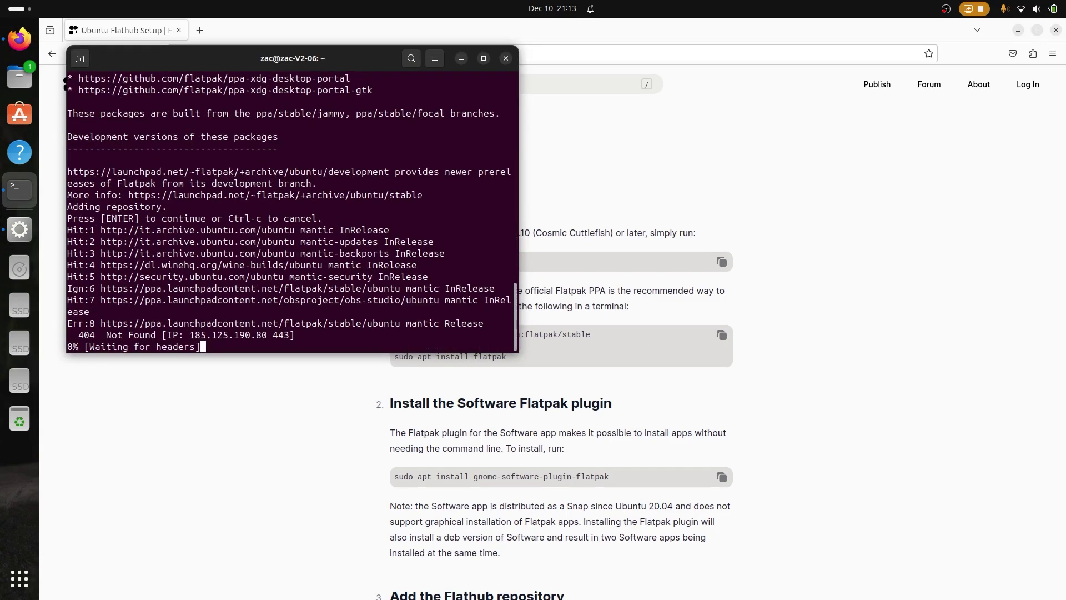
Step: Install the Software Flatpak plugin, confirming with y
{"action": "left_click", "coordinate": [663, 405]}
{"action": "scroll", "coordinate": [662, 307], "scroll_direction": "down", "scroll_amount": 4}
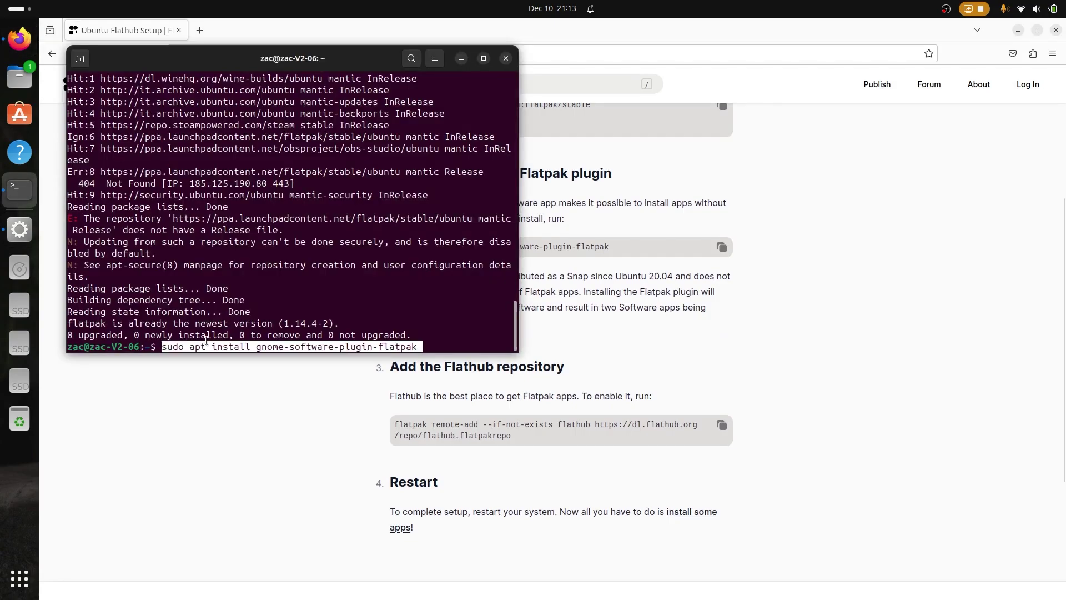
{"action": "key", "text": "Return"}
{"action": "type", "text": "y"}
{"action": "key", "text": "Return"}
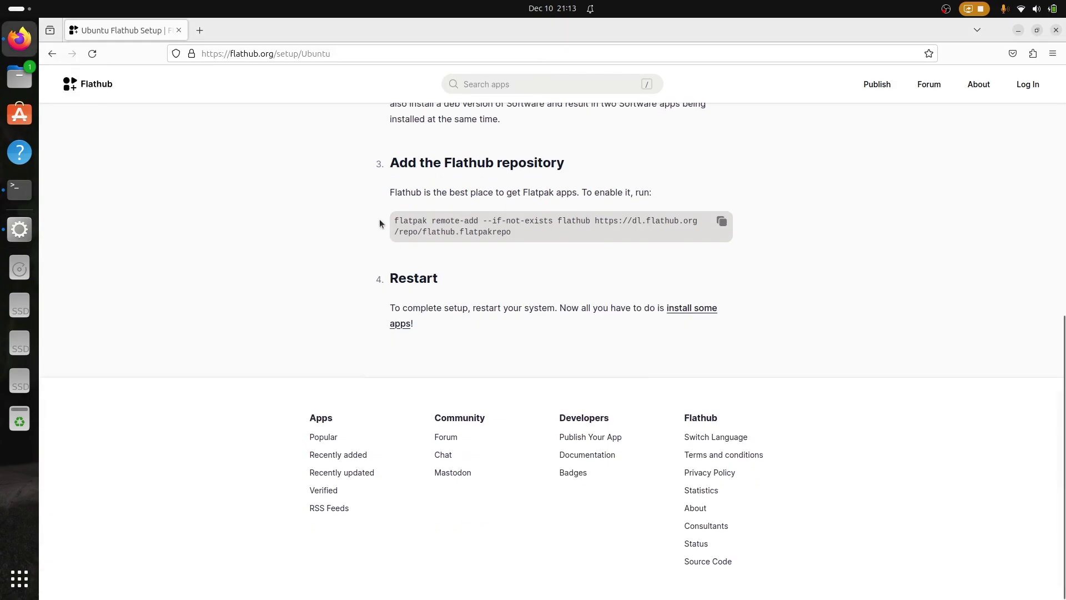
Step: Add the Flathub repository, authorizing with the account password
{"action": "left_click", "coordinate": [721, 221]}
{"action": "left_click", "coordinate": [9, 199]}
{"action": "key", "text": "Return"}
{"action": "type", "text": "*****"}
{"action": "key", "text": "Return"}
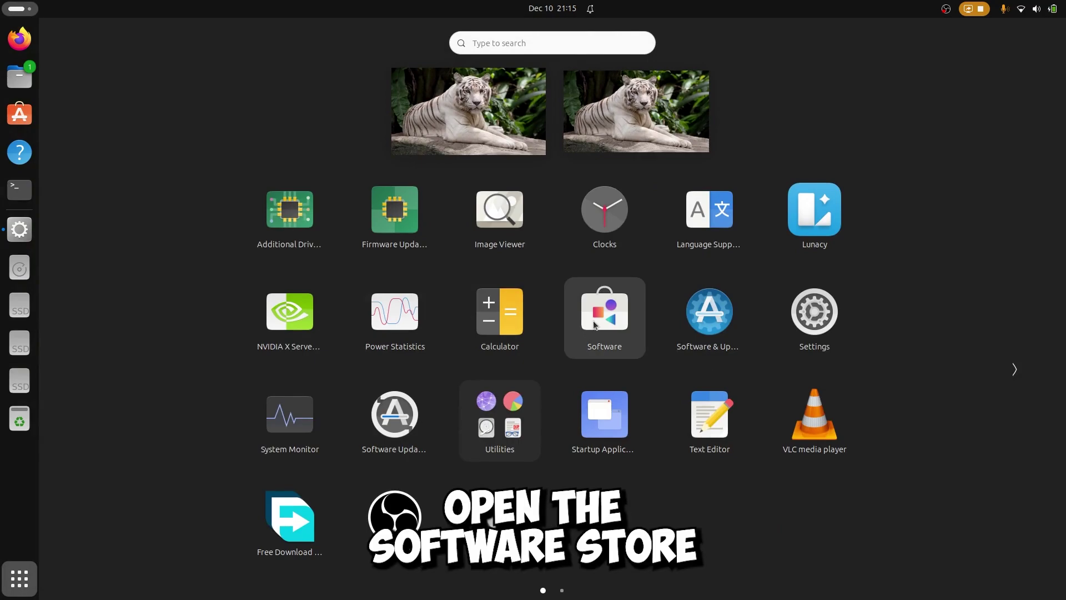
Step: Search GNOME Software for 'roblox' and view the Vinegar and Grapejuice detail pages
{"action": "left_click", "coordinate": [593, 321]}
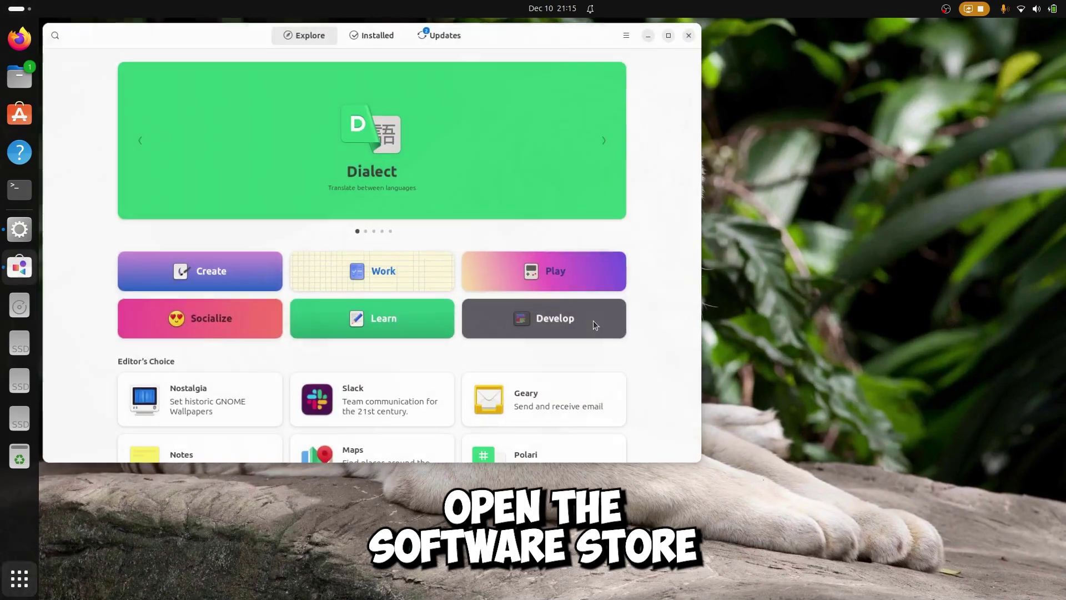
{"action": "left_click", "coordinate": [672, 30]}
{"action": "left_click", "coordinate": [52, 31]}
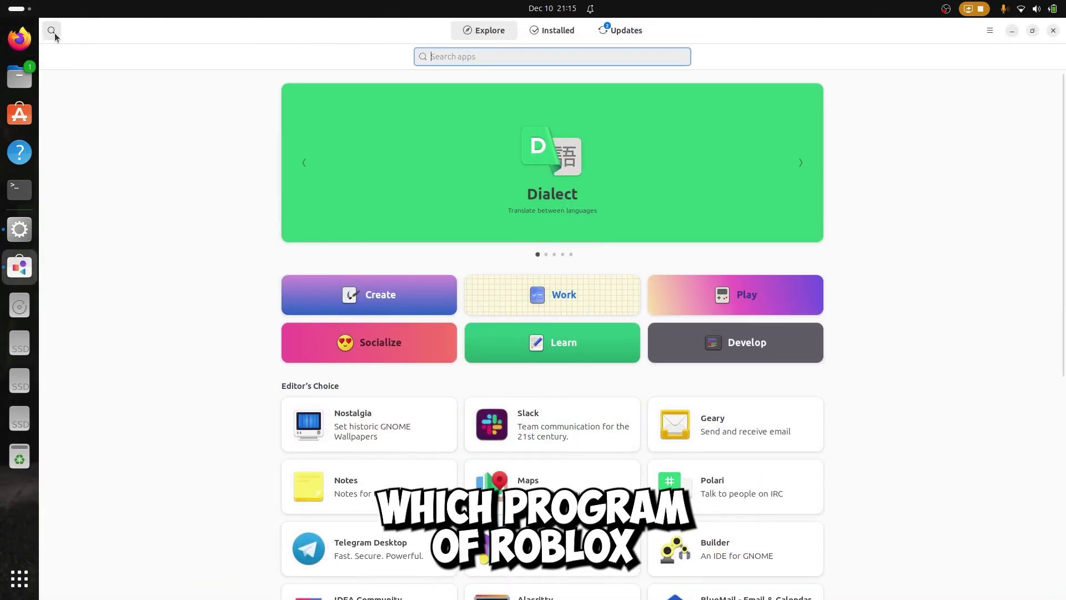
{"action": "type", "text": "roblox"}
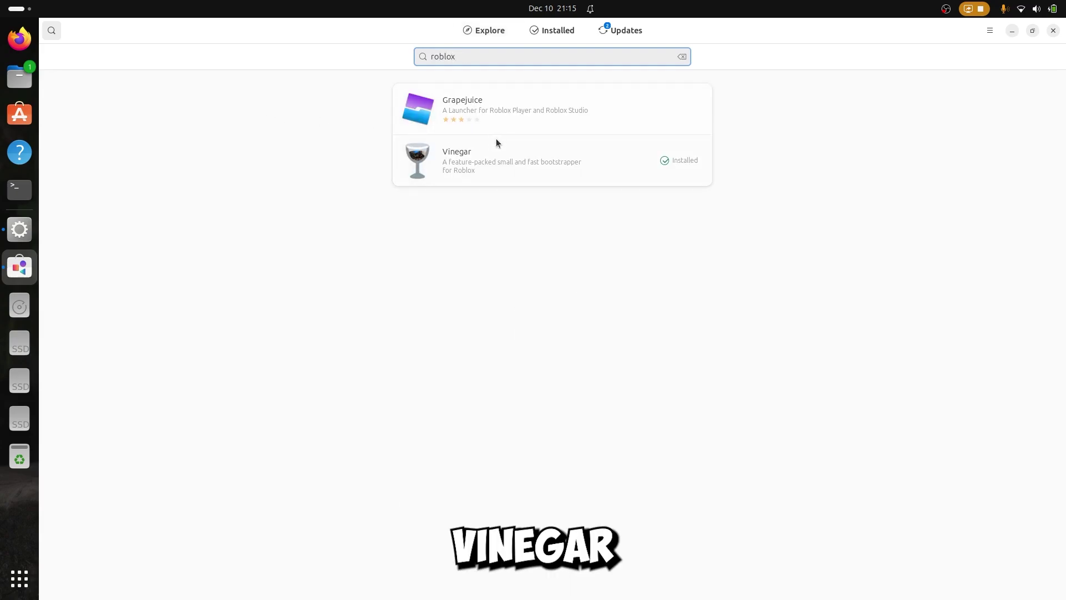
{"action": "left_click", "coordinate": [454, 154]}
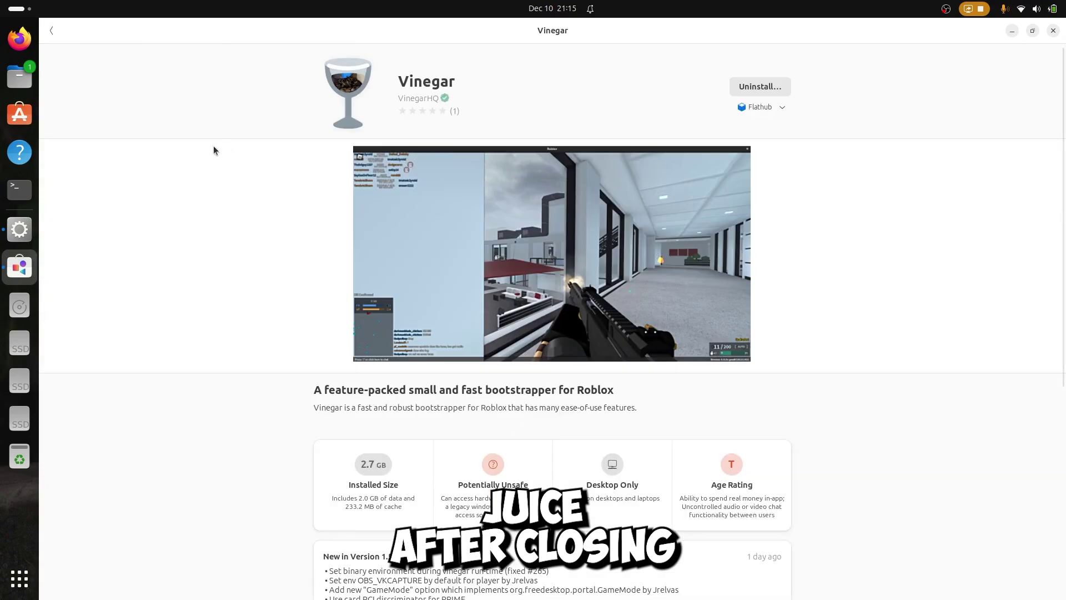
{"action": "key", "text": "alt+Left"}
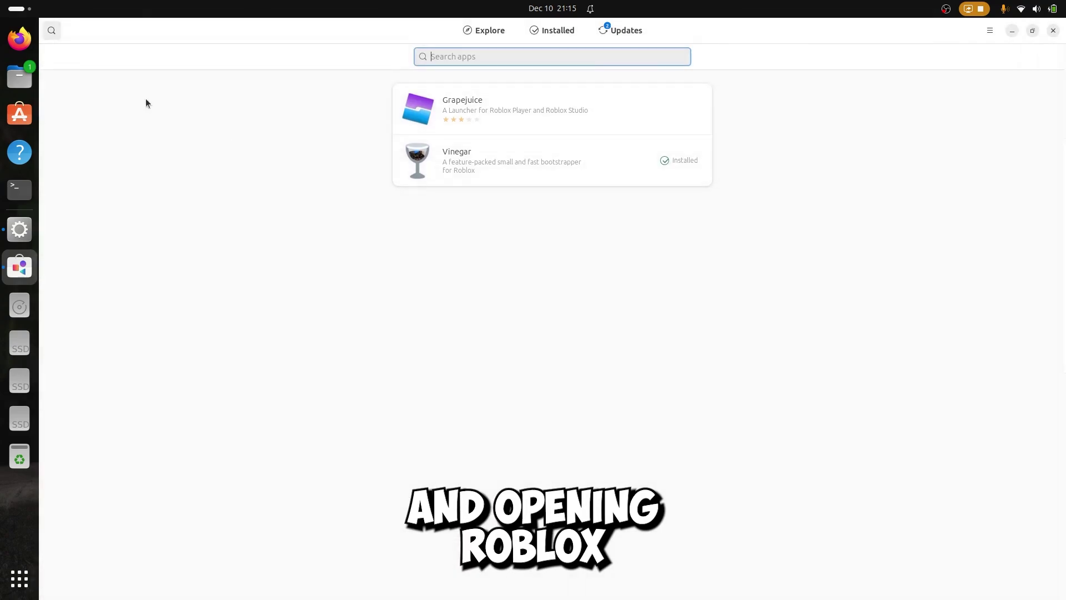
{"action": "left_click", "coordinate": [435, 115]}
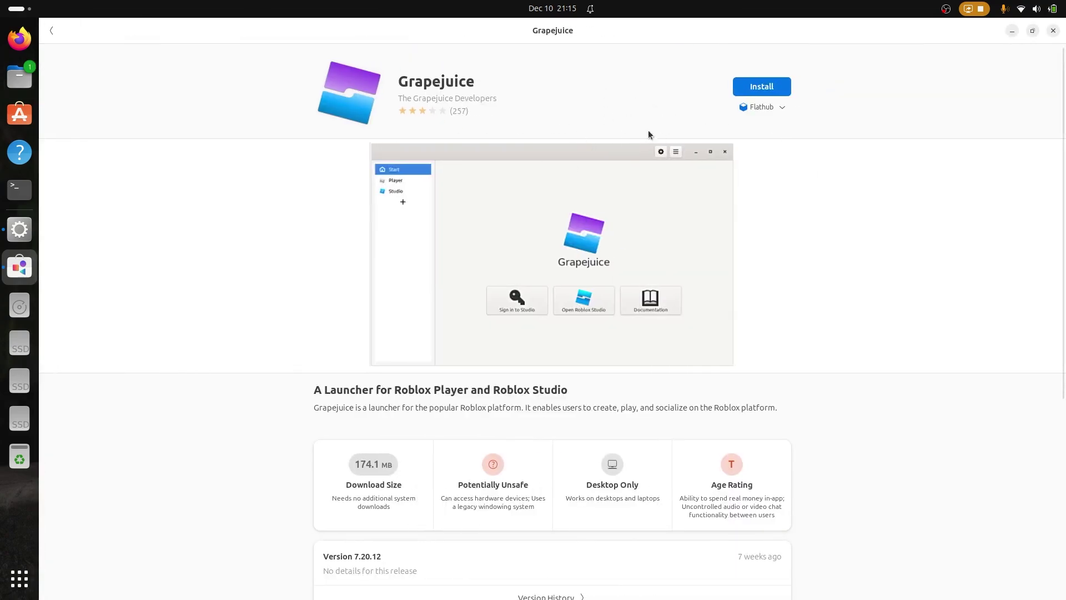
Step: Launch Roblox Player through Vinegar and start Rally Racing's British RX multiplayer map
{"action": "left_click", "coordinate": [1054, 30]}
{"action": "left_click", "coordinate": [19, 578]}
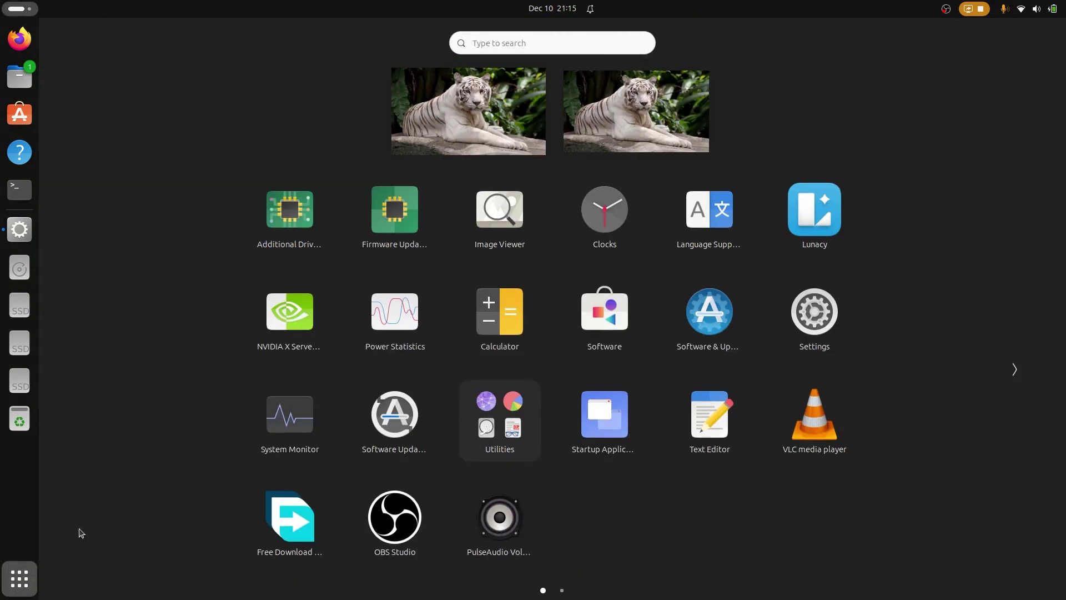
{"action": "scroll", "coordinate": [81, 530], "scroll_direction": "down", "scroll_amount": 1}
{"action": "left_click", "coordinate": [508, 213]}
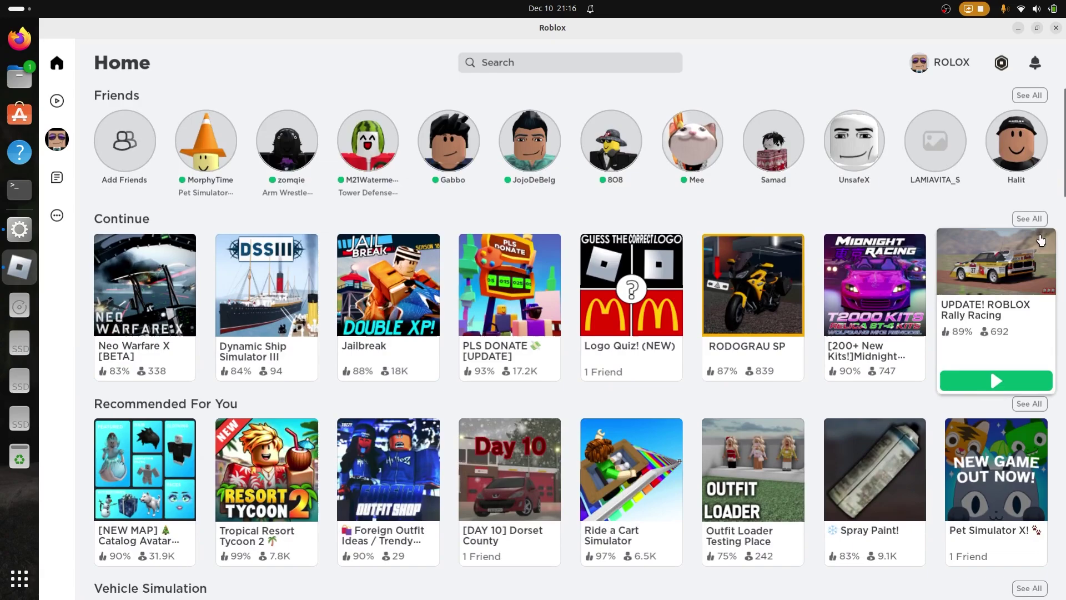
{"action": "left_click", "coordinate": [996, 381]}
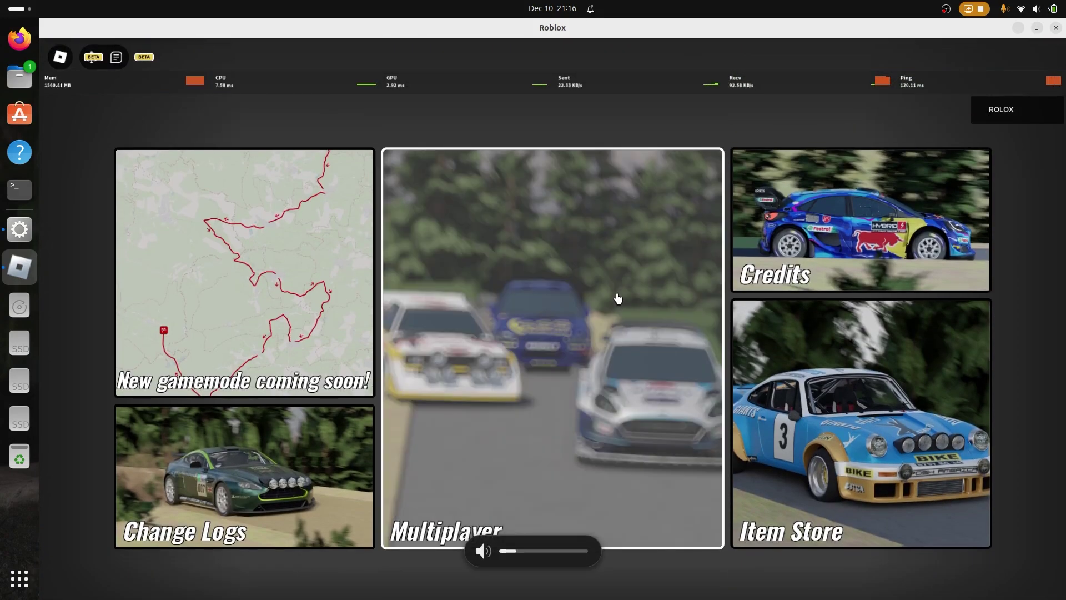
{"action": "left_click", "coordinate": [616, 298]}
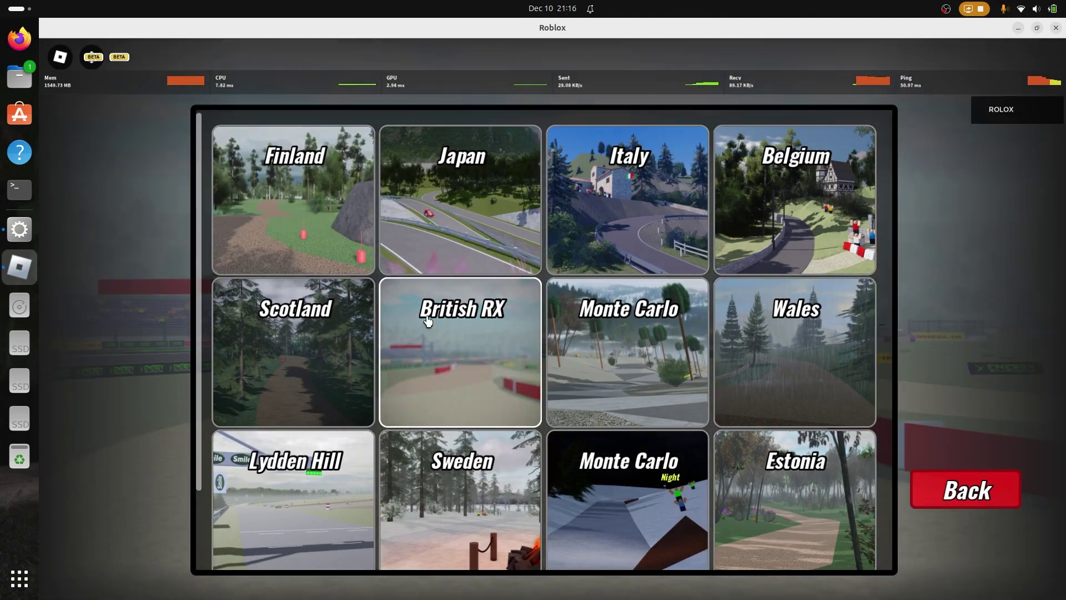
{"action": "left_click", "coordinate": [428, 321]}
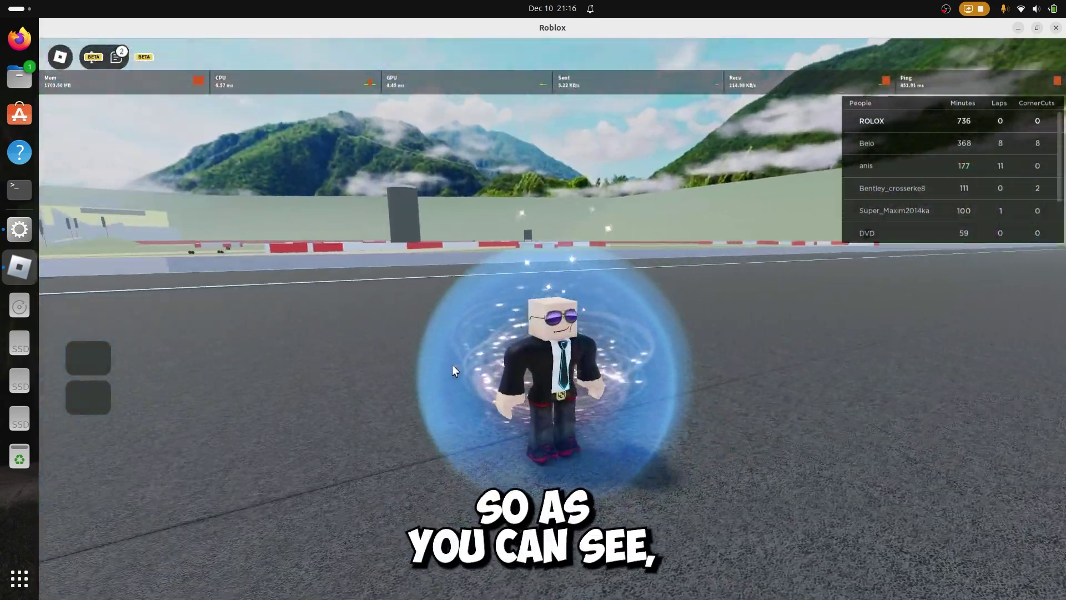
Step: Show the performance stats, walk around the track, then restore and centre the game window
{"action": "key", "text": "Tab"}
{"action": "key", "text": "shift+F5"}
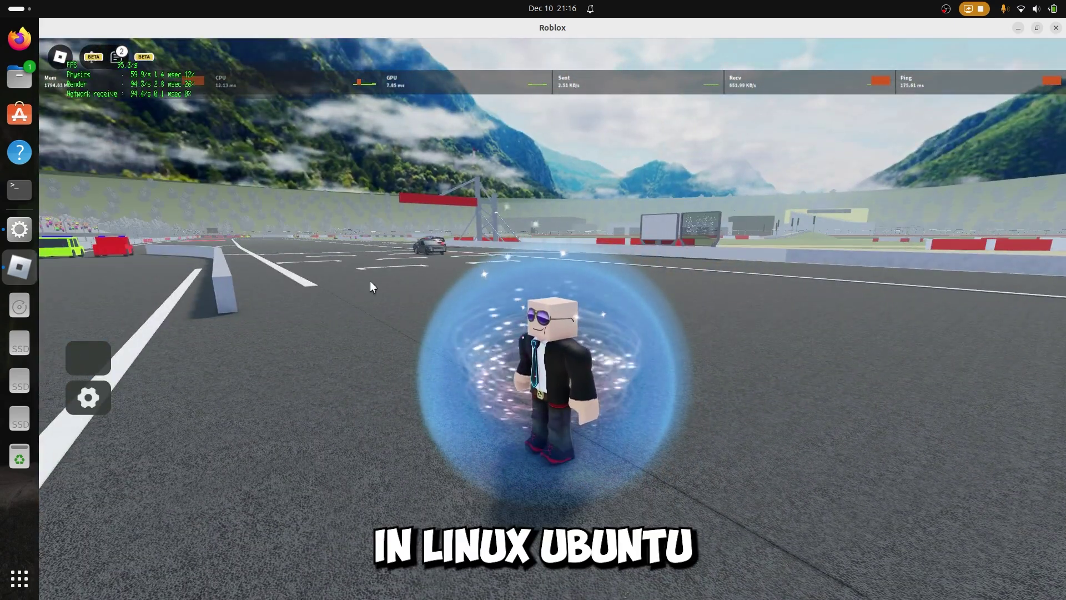
{"action": "key", "text": "Left"}
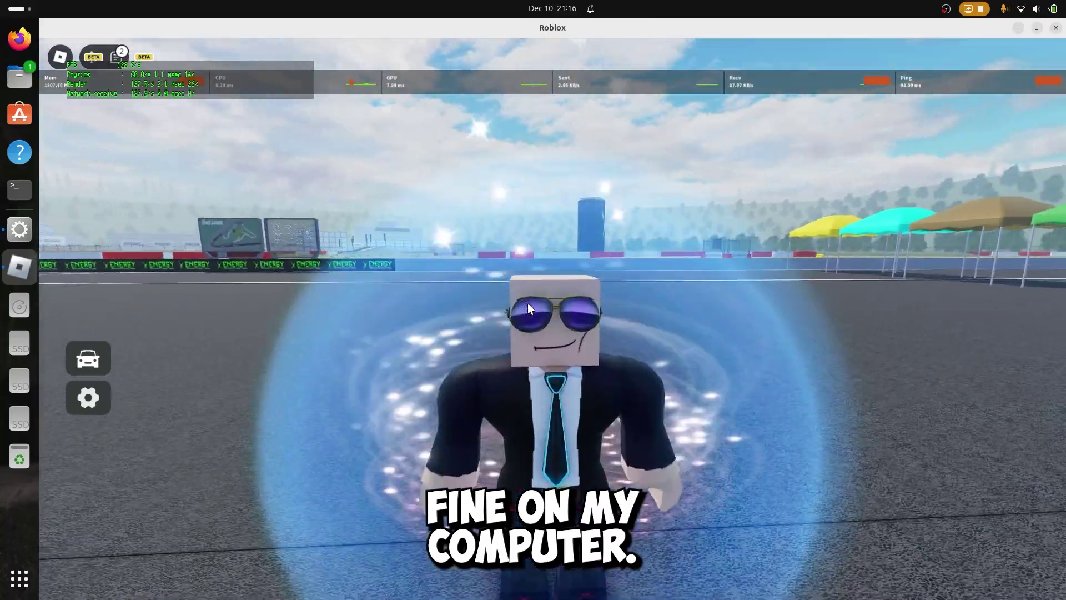
{"action": "key", "text": "Right"}
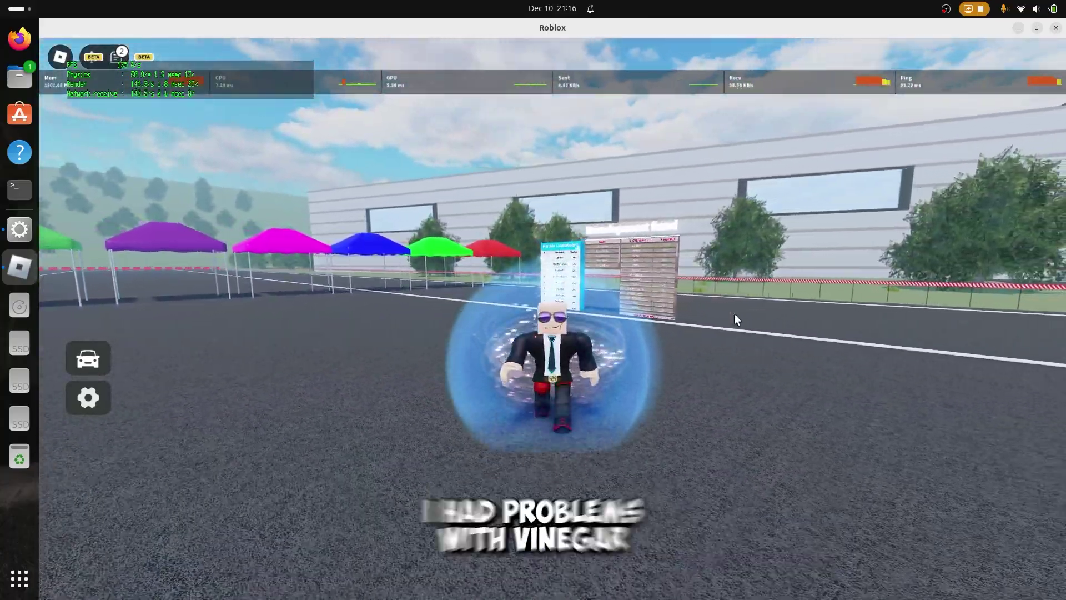
{"action": "key", "text": "Left"}
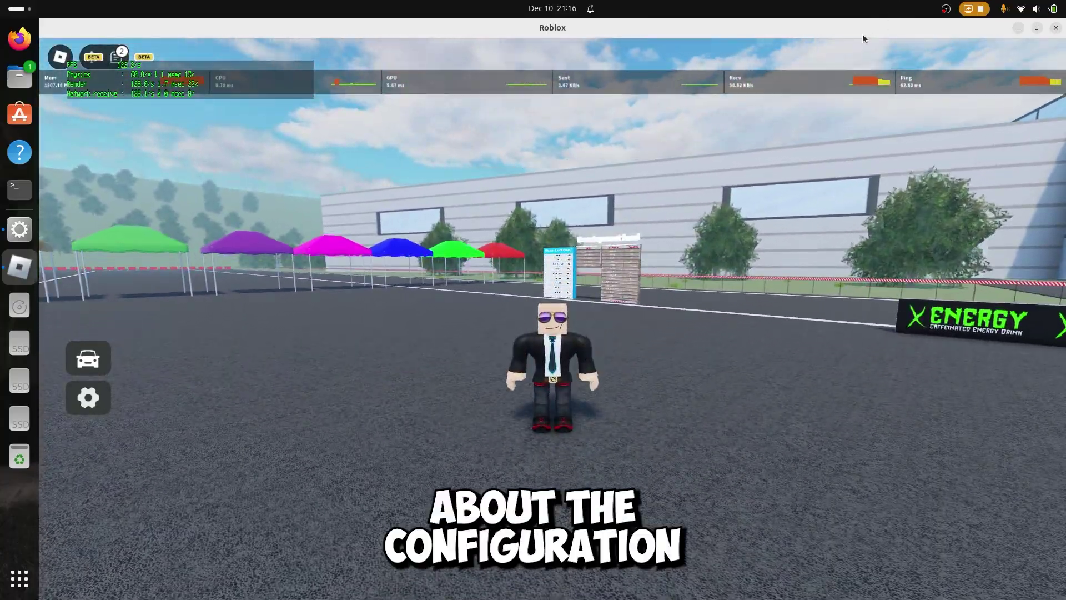
{"action": "double_click", "coordinate": [863, 37]}
{"action": "left_click_drag", "start_coordinate": [250, 34], "coordinate": [636, 153]}
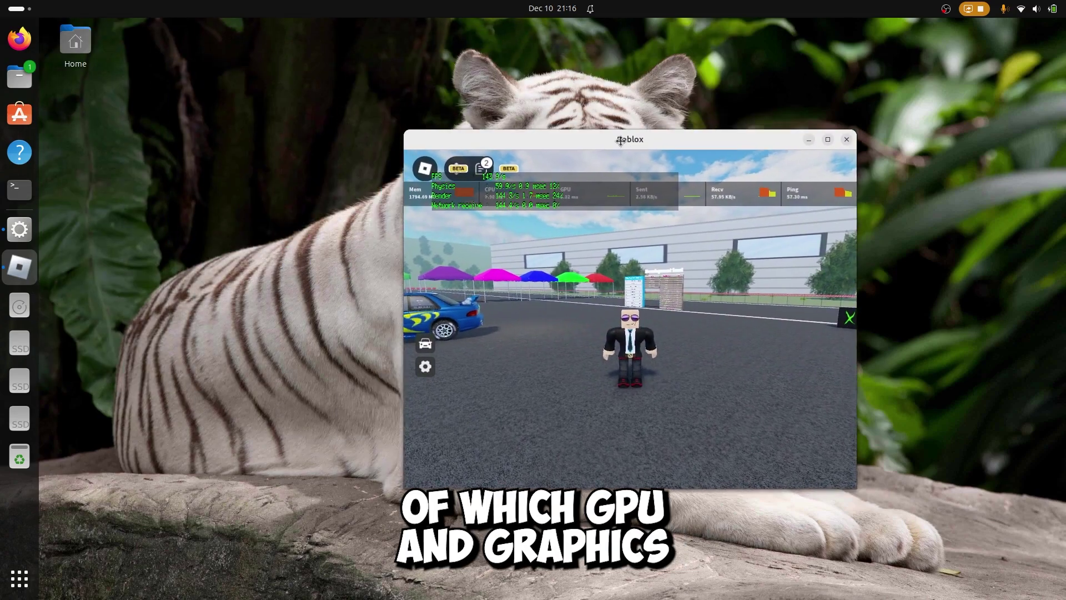
Step: Copy 'flatpak run org.vinegarhq.Vinegar edit' from the Vinegar Configuration docs page
{"action": "key", "text": "Right"}
{"action": "key", "text": "Right"}
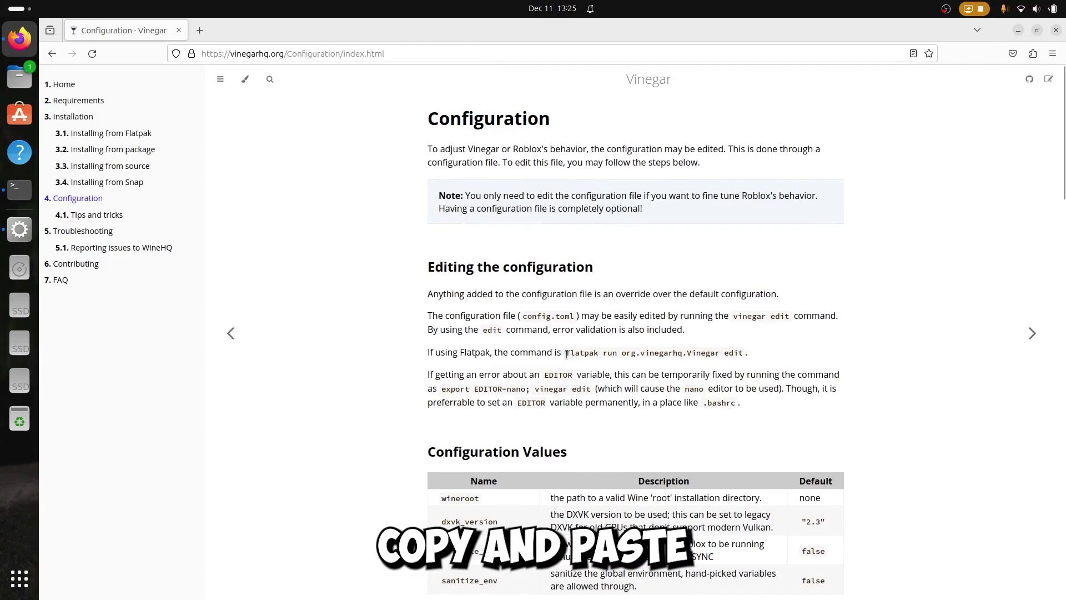
{"action": "left_click_drag", "start_coordinate": [566, 353], "coordinate": [743, 352]}
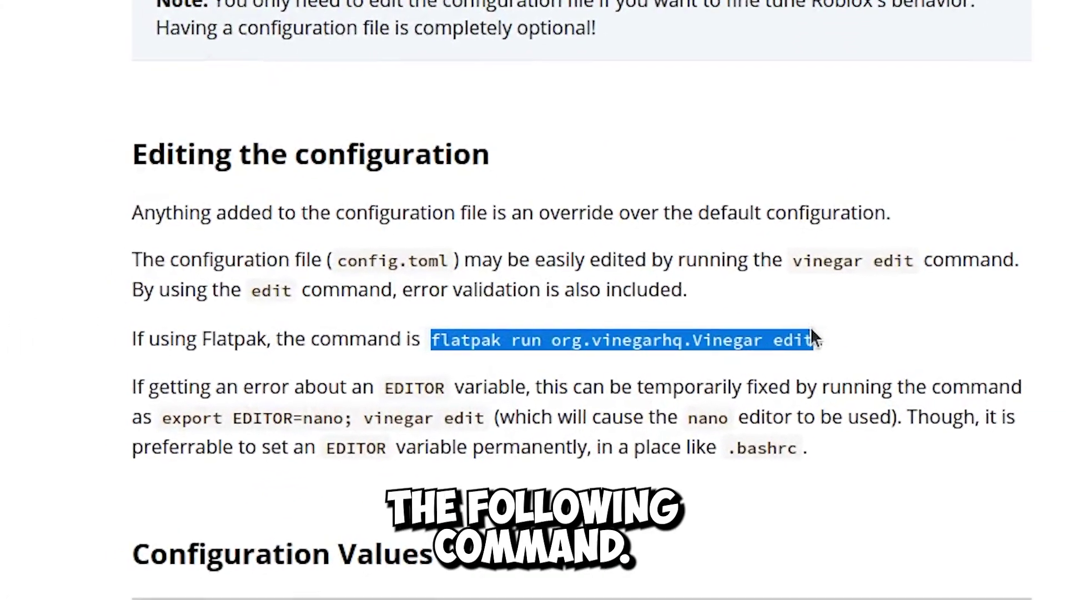
{"action": "right_click", "coordinate": [813, 339]}
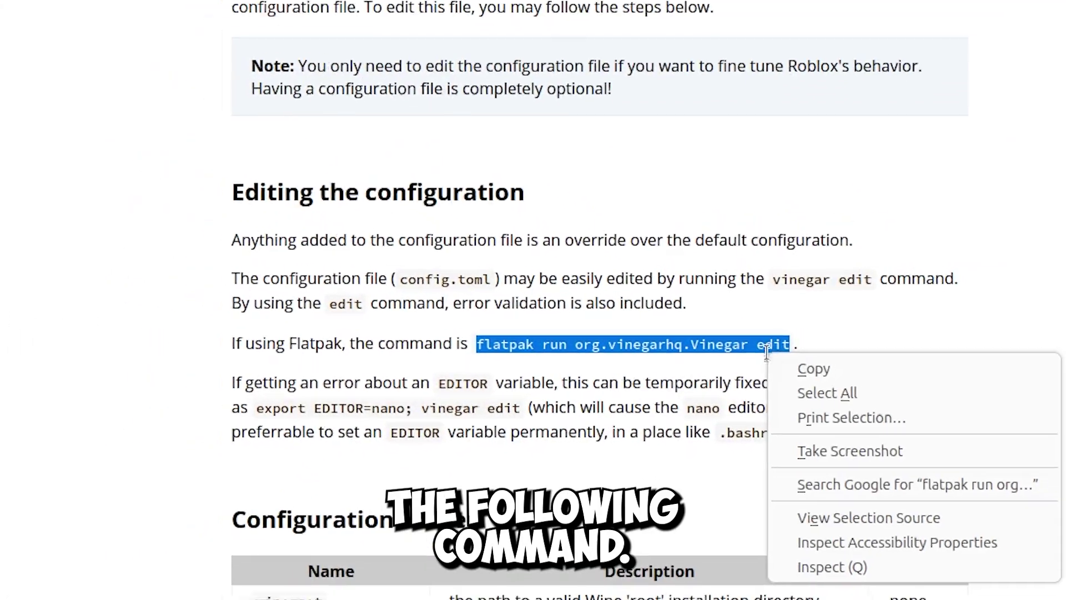
{"action": "left_click", "coordinate": [822, 364]}
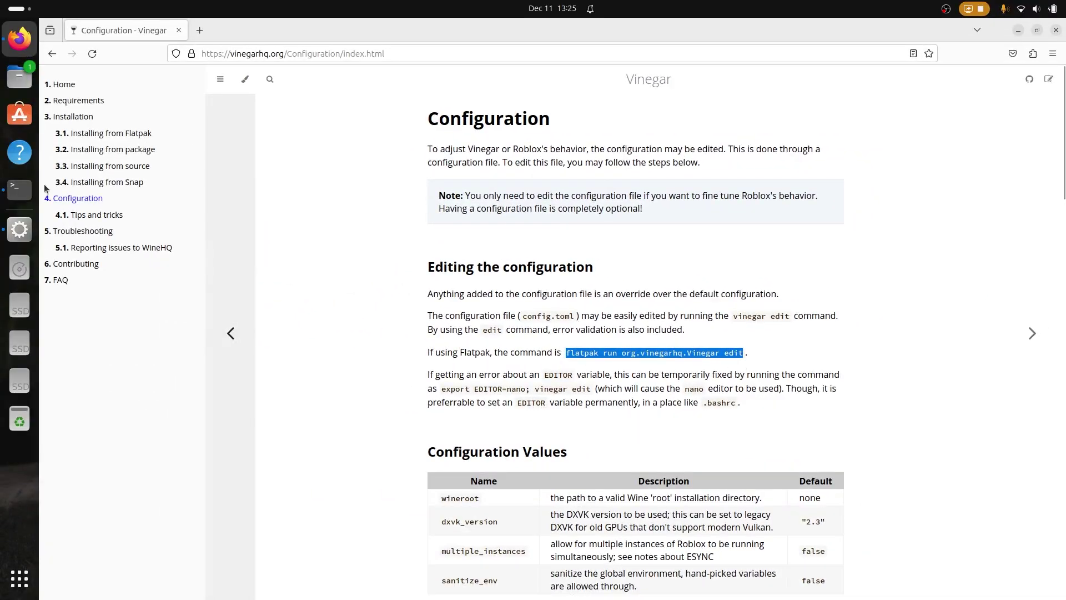
Step: Paste and run the Flatpak edit command in a terminal, opening config.toml in nano
{"action": "left_click", "coordinate": [20, 190]}
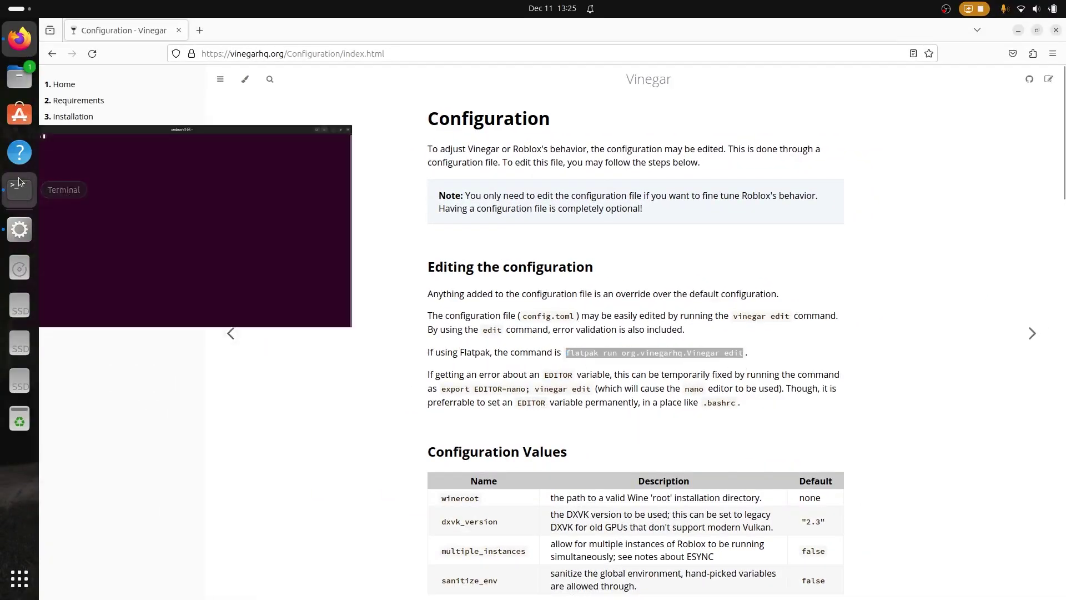
{"action": "right_click", "coordinate": [291, 172]}
{"action": "left_click", "coordinate": [317, 208]}
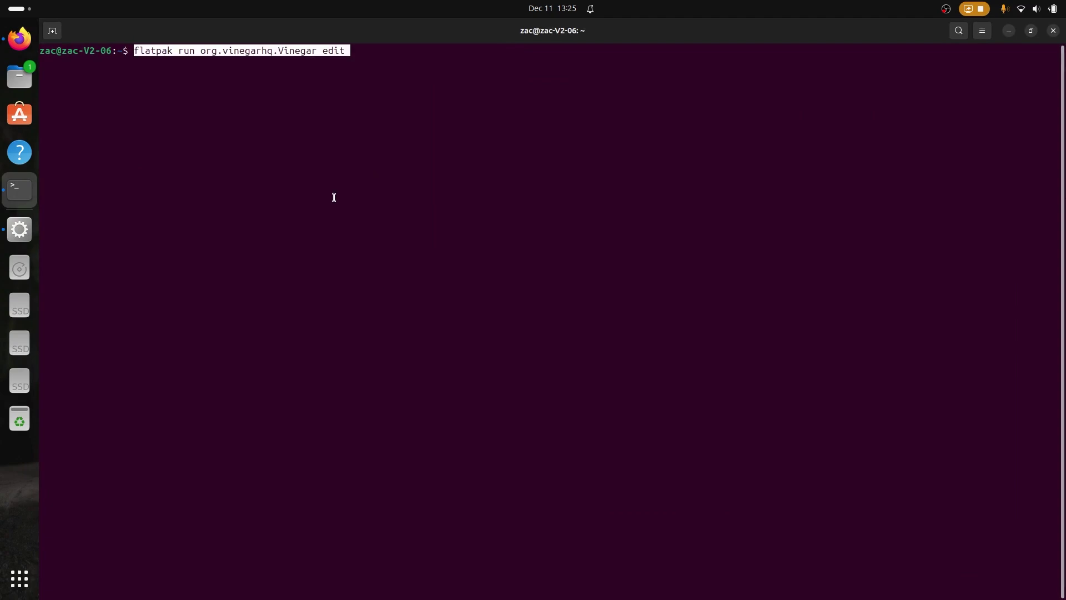
{"action": "key", "text": "Return"}
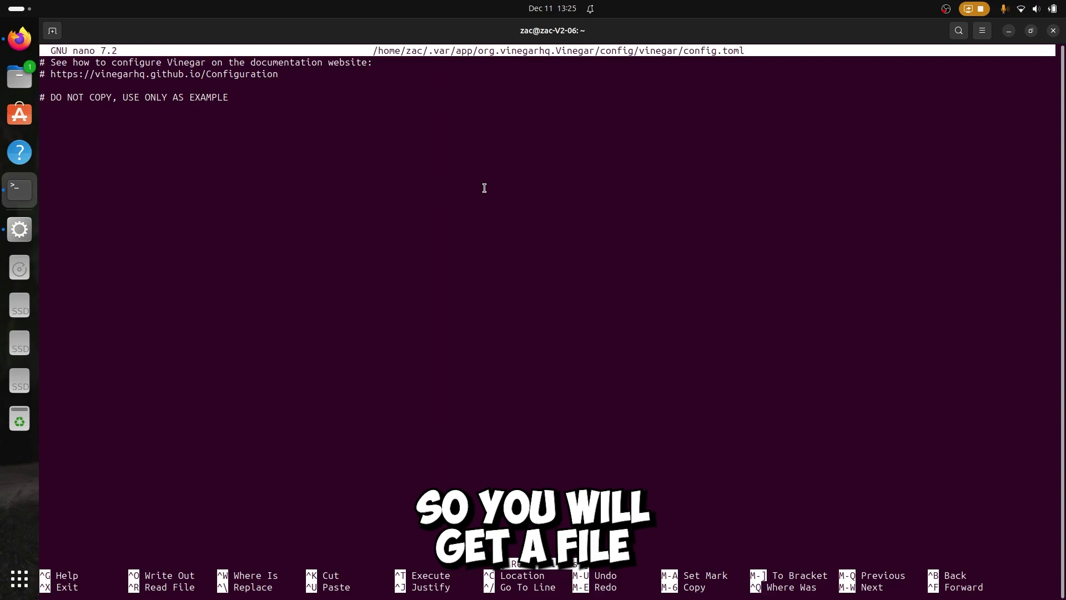
{"action": "key", "text": "Down"}
{"action": "key", "text": "Down"}
{"action": "key", "text": "Down"}
{"action": "key", "text": "Down"}
{"action": "key", "text": "Down"}
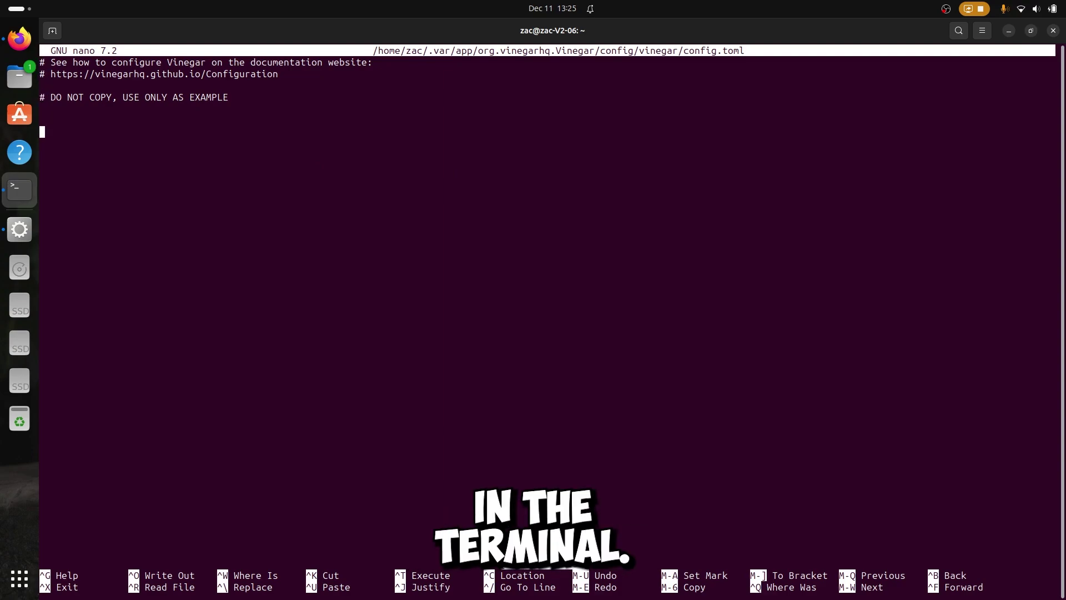
{"action": "key", "text": "Up"}
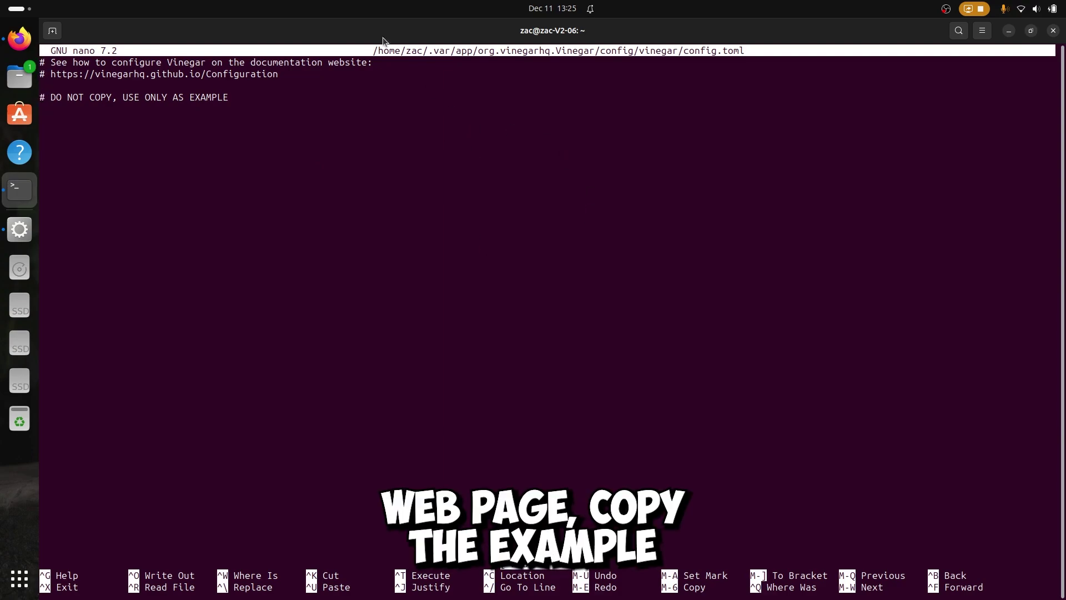
{"action": "left_click", "coordinate": [6, 45]}
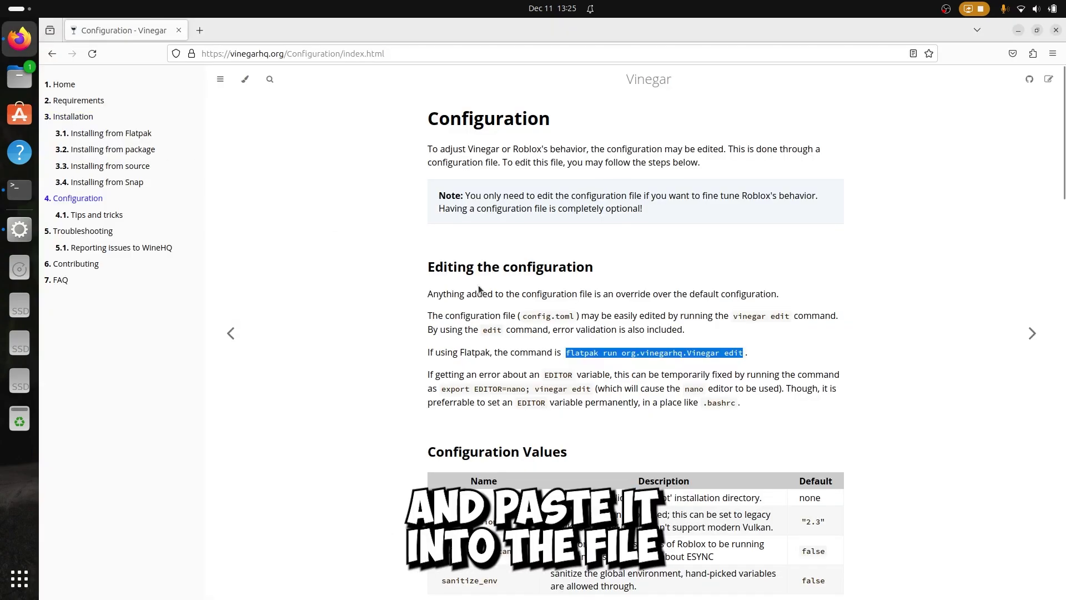
Step: Copy the docs' Example configuration code block for pasting into config.toml
{"action": "scroll", "coordinate": [478, 285], "scroll_direction": "down", "scroll_amount": 20}
{"action": "scroll", "coordinate": [481, 288], "scroll_direction": "down", "scroll_amount": 3}
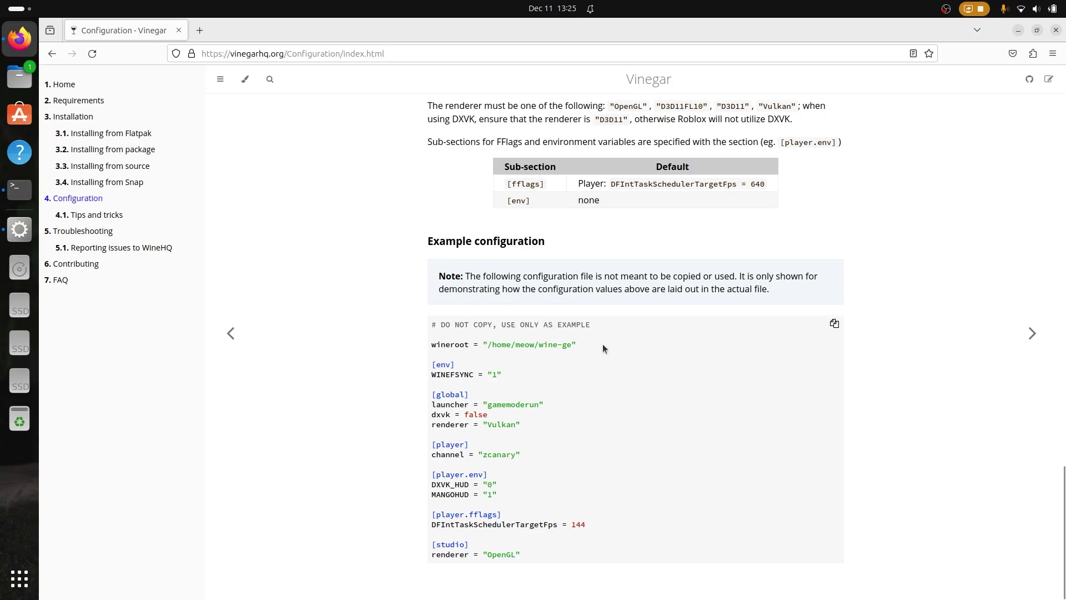
{"action": "left_click", "coordinate": [836, 326]}
{"action": "left_click", "coordinate": [5, 193]}
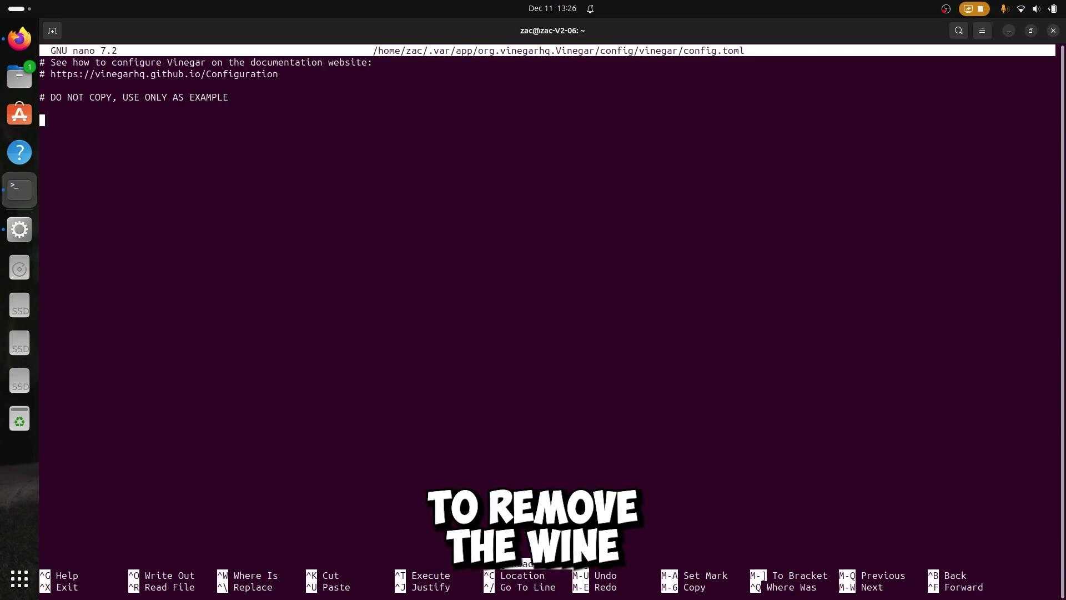
Step: Paste the example configuration into config.toml and delete its wineroot line
{"action": "key", "text": "ctrl+shift+v"}
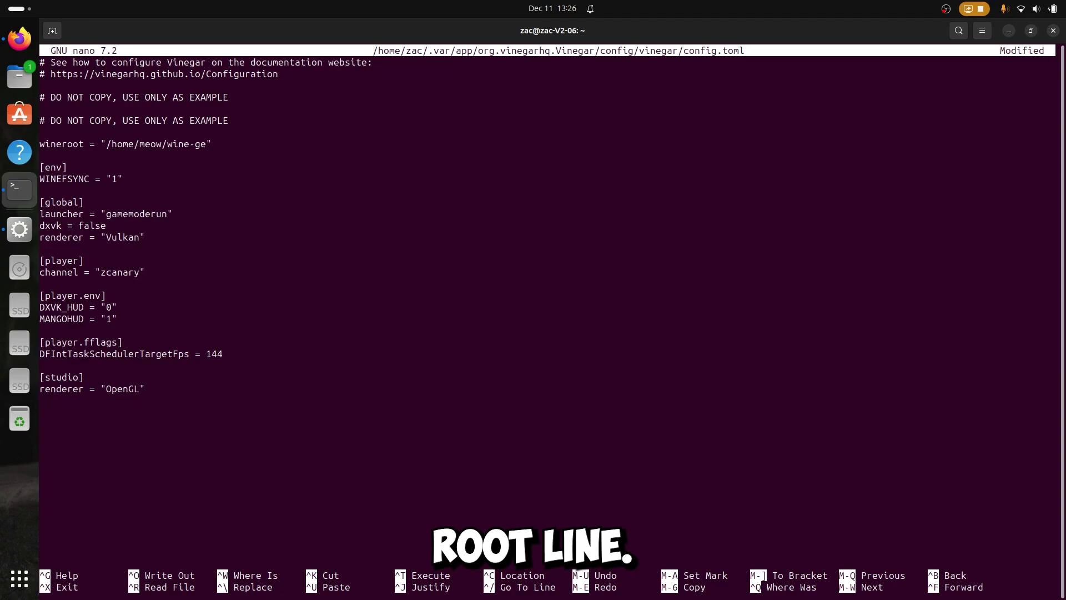
{"action": "left_click", "coordinate": [208, 143]}
{"action": "key", "text": "BackSpace"}
{"action": "key", "text": "BackSpace"}
{"action": "key", "text": "BackSpace"}
{"action": "key", "text": "BackSpace"}
{"action": "key", "text": "BackSpace"}
{"action": "key", "text": "BackSpace"}
{"action": "key", "text": "BackSpace"}
{"action": "key", "text": "BackSpace"}
{"action": "key", "text": "BackSpace"}
{"action": "key", "text": "BackSpace"}
{"action": "key", "text": "BackSpace"}
{"action": "key", "text": "BackSpace"}
{"action": "key", "text": "BackSpace"}
{"action": "key", "text": "BackSpace"}
{"action": "key", "text": "BackSpace"}
{"action": "key", "text": "BackSpace"}
{"action": "key", "text": "BackSpace"}
{"action": "key", "text": "BackSpace"}
{"action": "key", "text": "BackSpace"}
{"action": "key", "text": "BackSpace"}
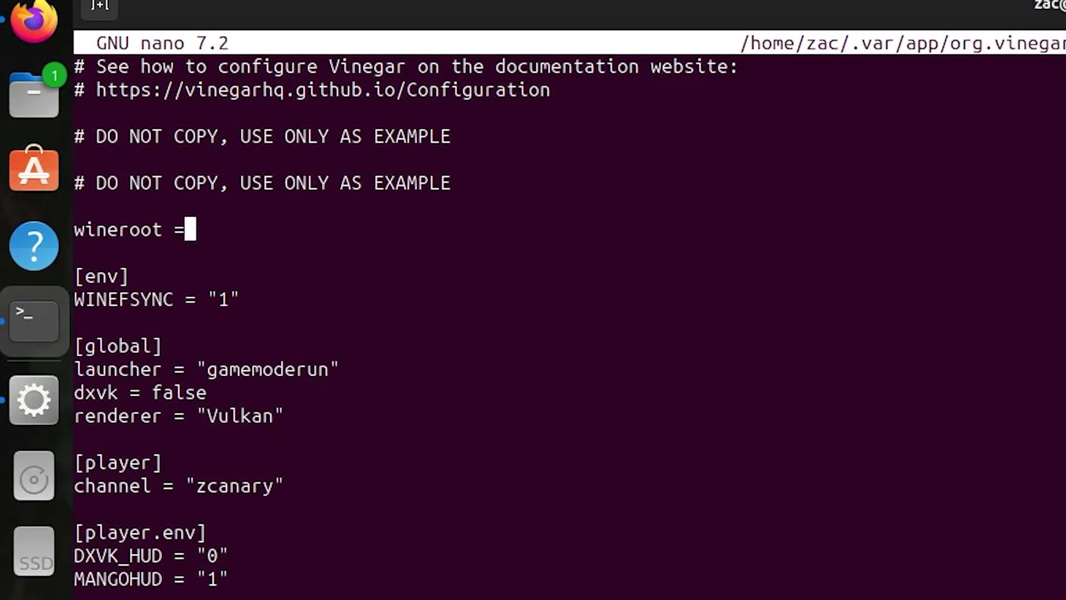
{"action": "key", "text": "BackSpace"}
{"action": "key", "text": "BackSpace"}
{"action": "key", "text": "BackSpace"}
{"action": "key", "text": "BackSpace"}
{"action": "key", "text": "BackSpace"}
{"action": "key", "text": "BackSpace"}
{"action": "key", "text": "BackSpace"}
{"action": "key", "text": "BackSpace"}
{"action": "key", "text": "BackSpace"}
{"action": "key", "text": "BackSpace"}
{"action": "key", "text": "BackSpace"}
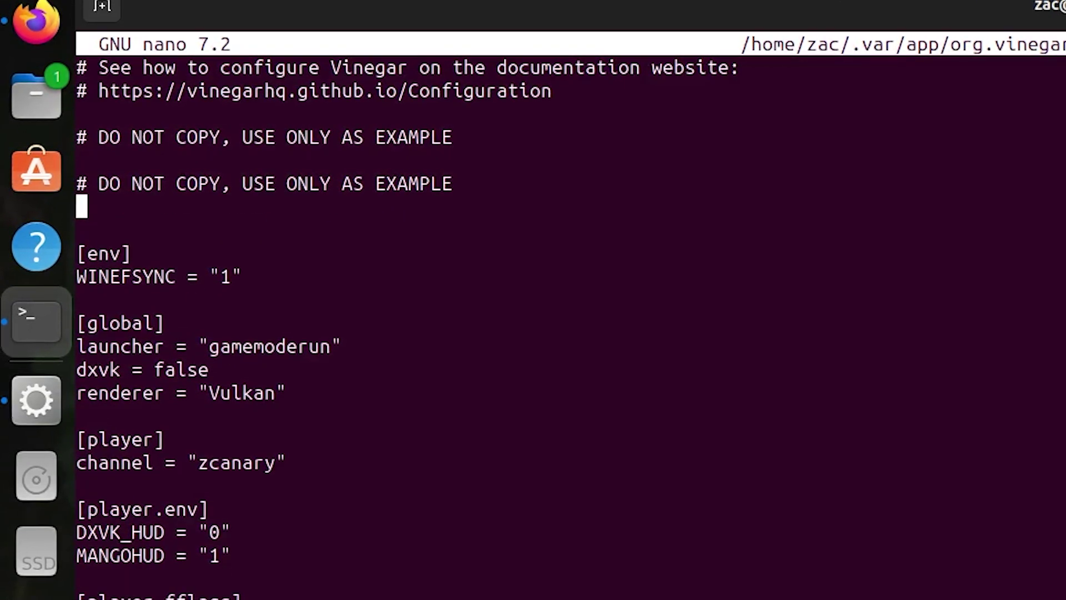
{"action": "key", "text": "Down"}
{"action": "key", "text": "BackSpace"}
{"action": "key", "text": "Down"}
{"action": "key", "text": "Down"}
{"action": "key", "text": "Down"}
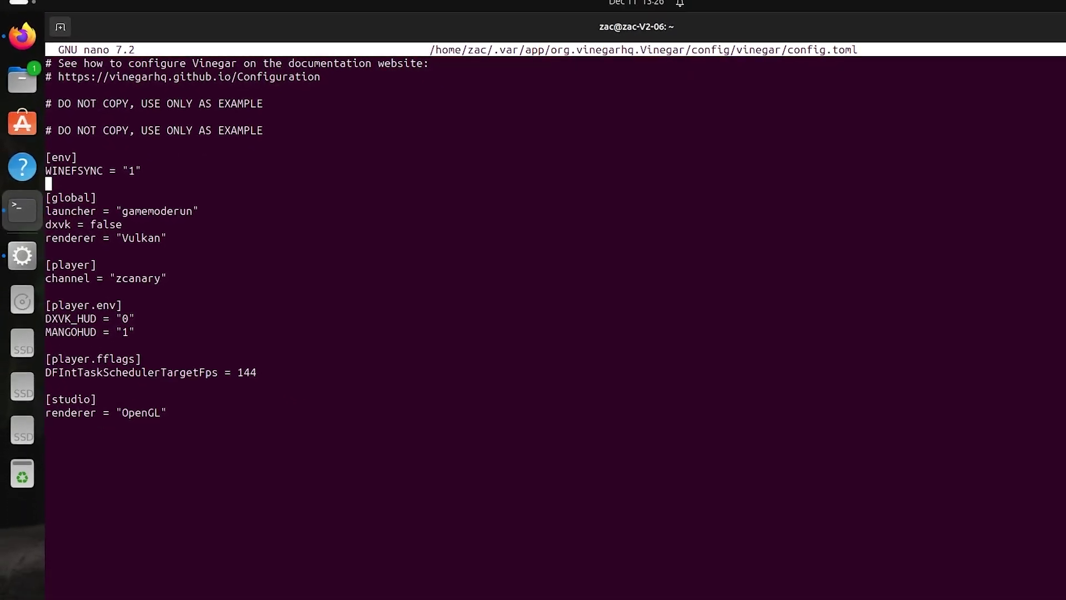
{"action": "key", "text": "Down"}
{"action": "key", "text": "Down"}
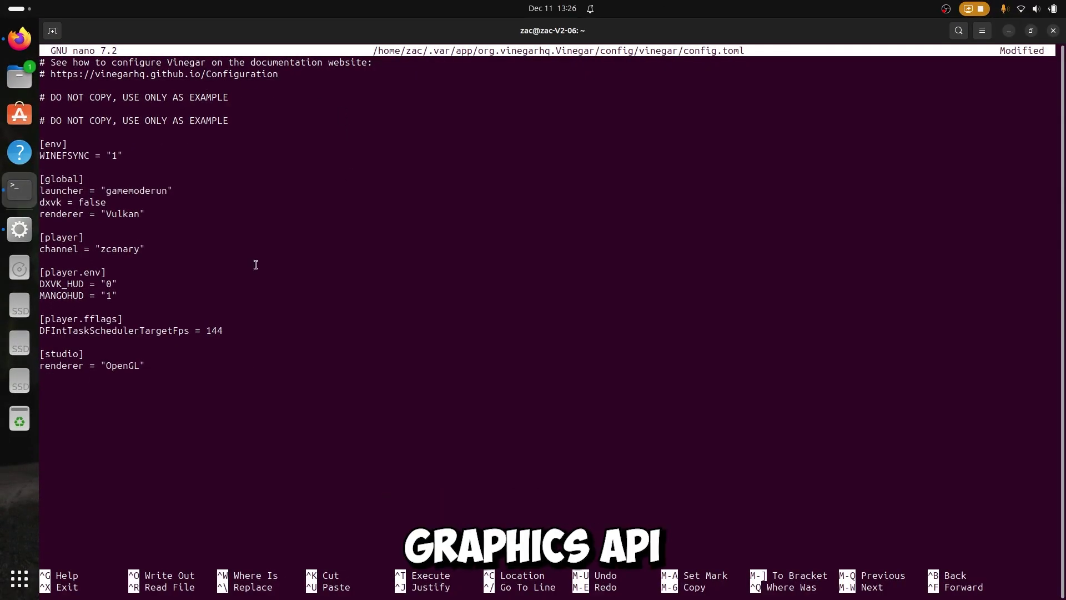
Step: Place the cursor in the channel line's zcanary value and return to the docs
{"action": "left_click", "coordinate": [42, 249]}
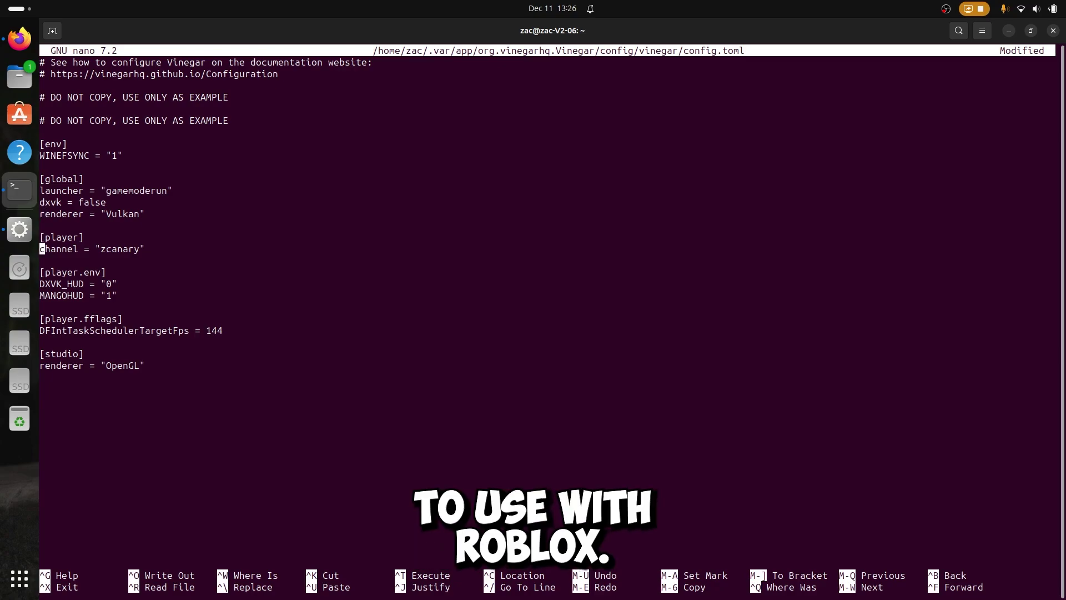
{"action": "left_click", "coordinate": [125, 248]}
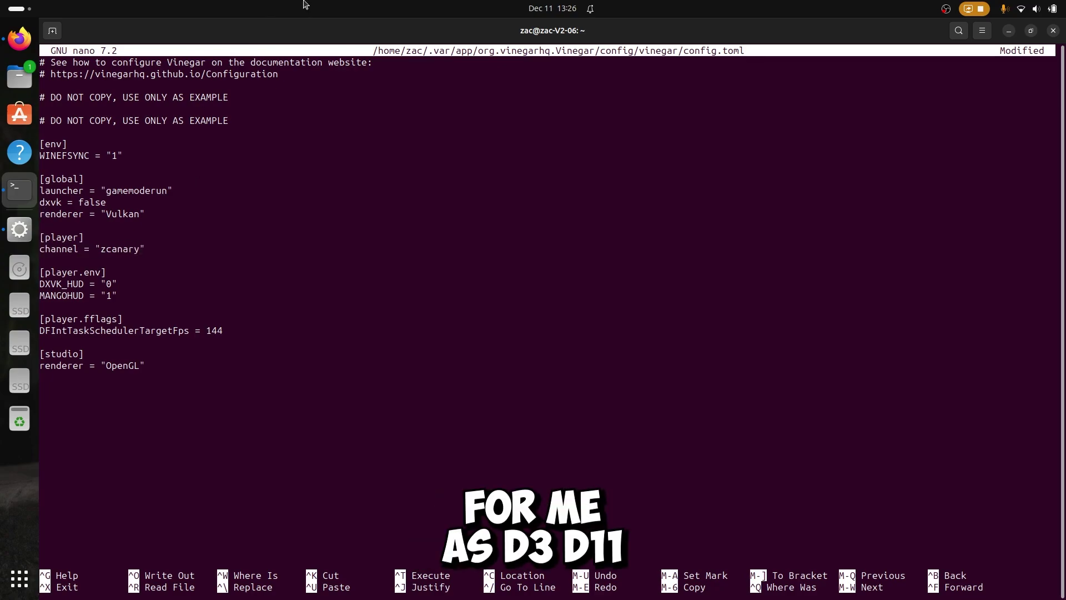
{"action": "key", "text": "alt+Tab"}
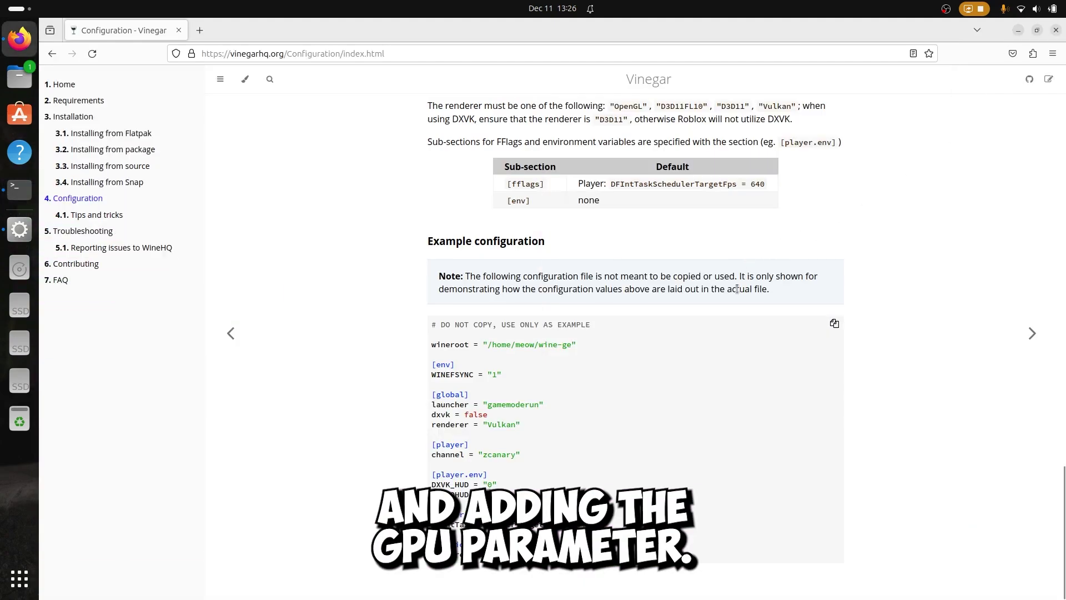
Step: Check the docs' default channel, then replace "zcanary" with "live" in the [player] channel line
{"action": "scroll", "coordinate": [735, 342], "scroll_direction": "up", "scroll_amount": 10}
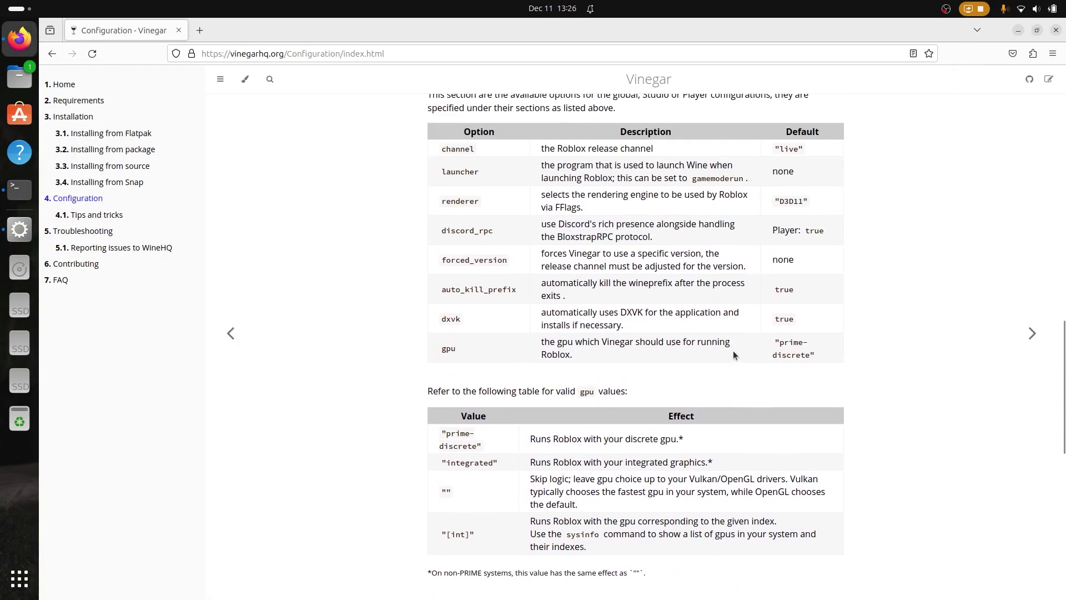
{"action": "scroll", "coordinate": [733, 356], "scroll_direction": "up", "scroll_amount": 2}
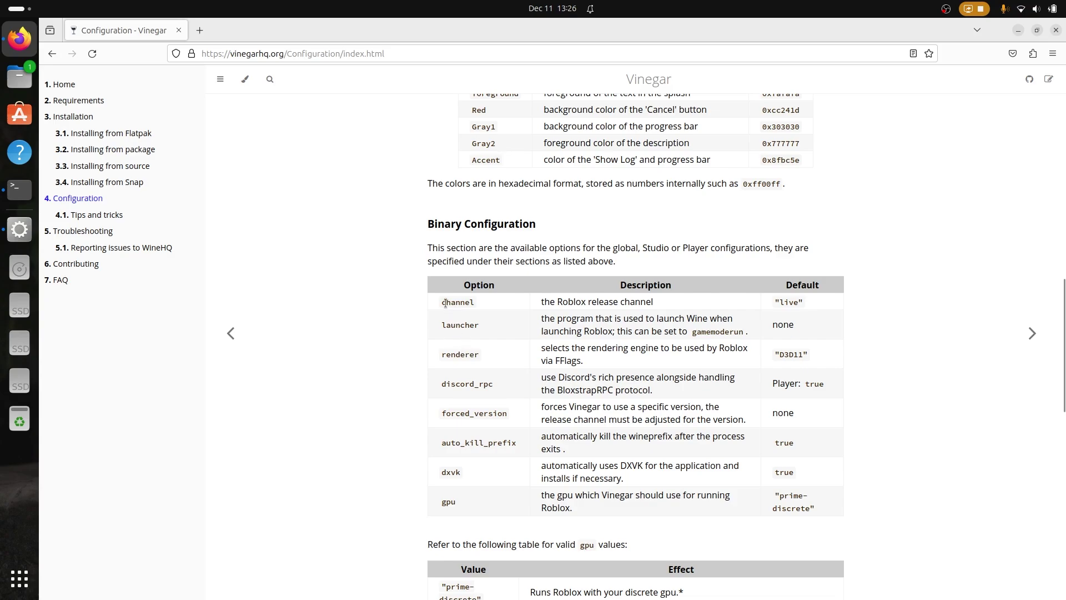
{"action": "left_click_drag", "start_coordinate": [445, 303], "coordinate": [677, 305]}
{"action": "left_click_drag", "start_coordinate": [779, 302], "coordinate": [799, 303]}
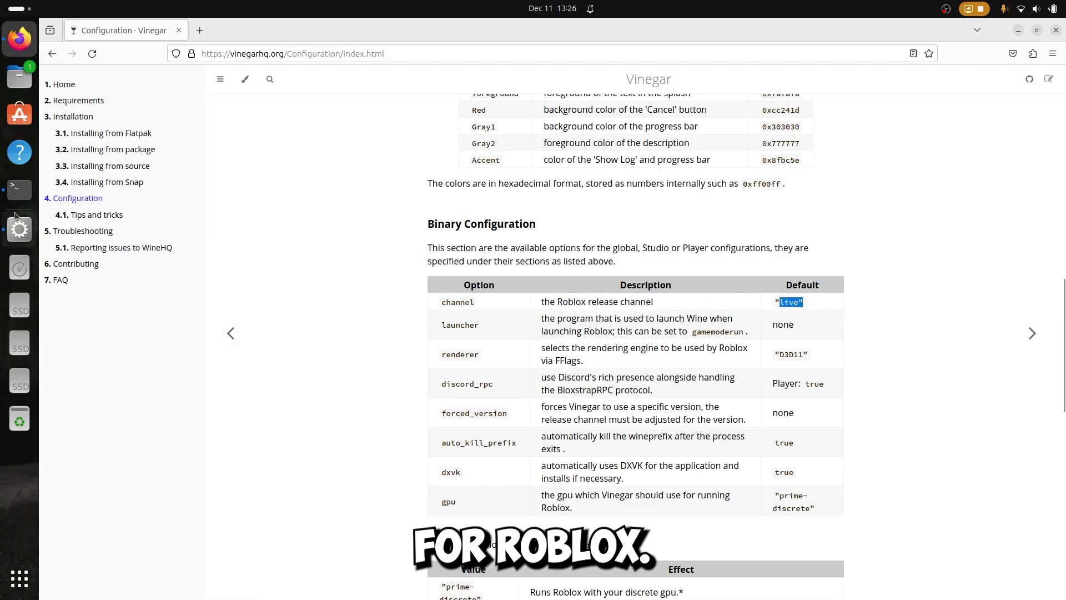
{"action": "left_click", "coordinate": [15, 193]}
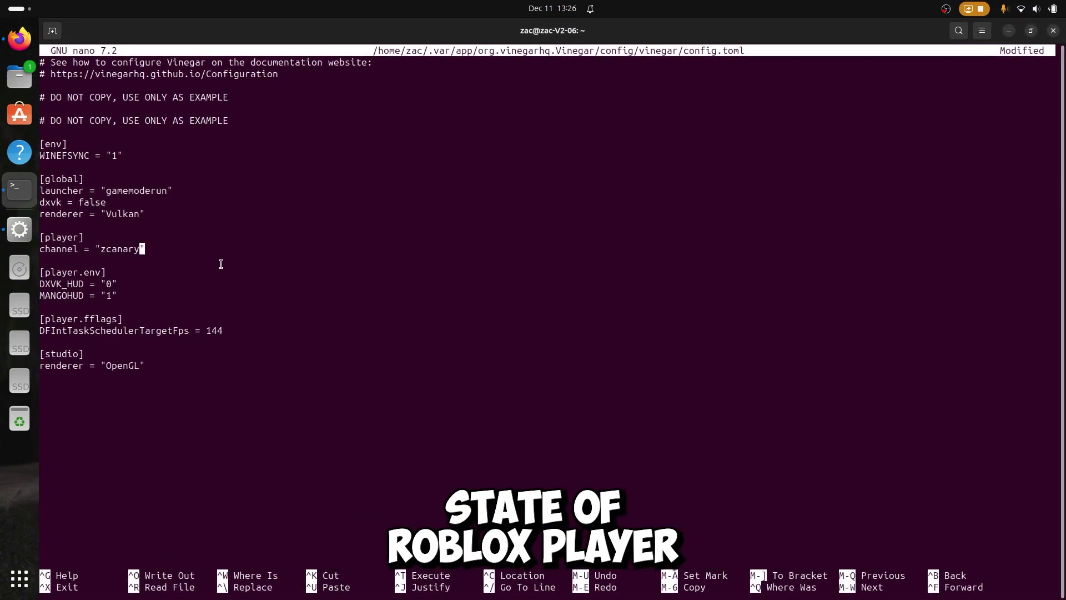
{"action": "key", "text": "BackSpace"}
{"action": "key", "text": "BackSpace"}
{"action": "key", "text": "BackSpace"}
{"action": "key", "text": "BackSpace"}
{"action": "key", "text": "BackSpace"}
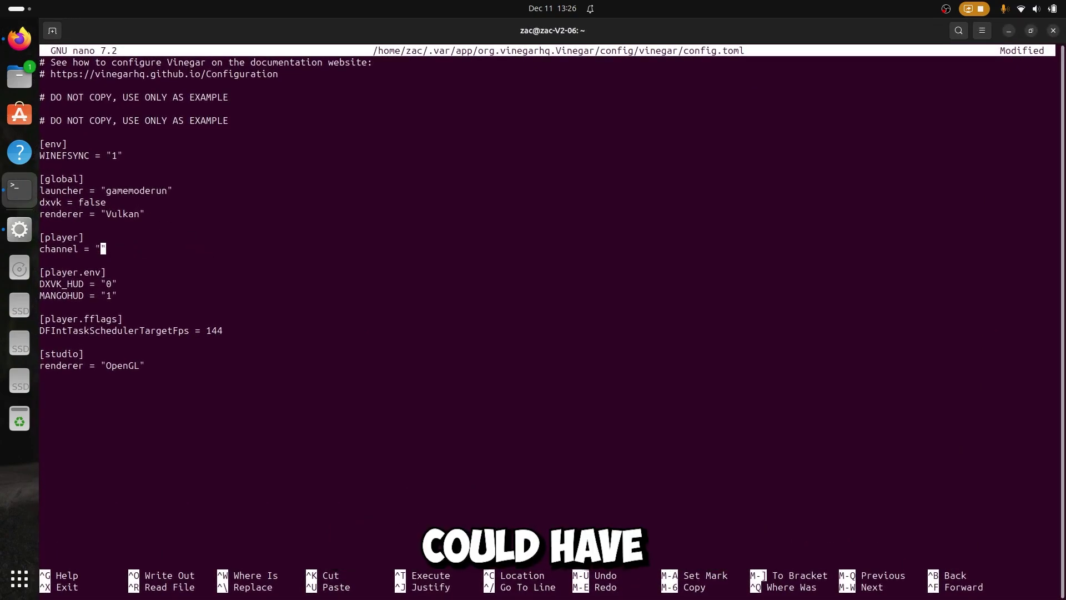
{"action": "type", "text": "live"}
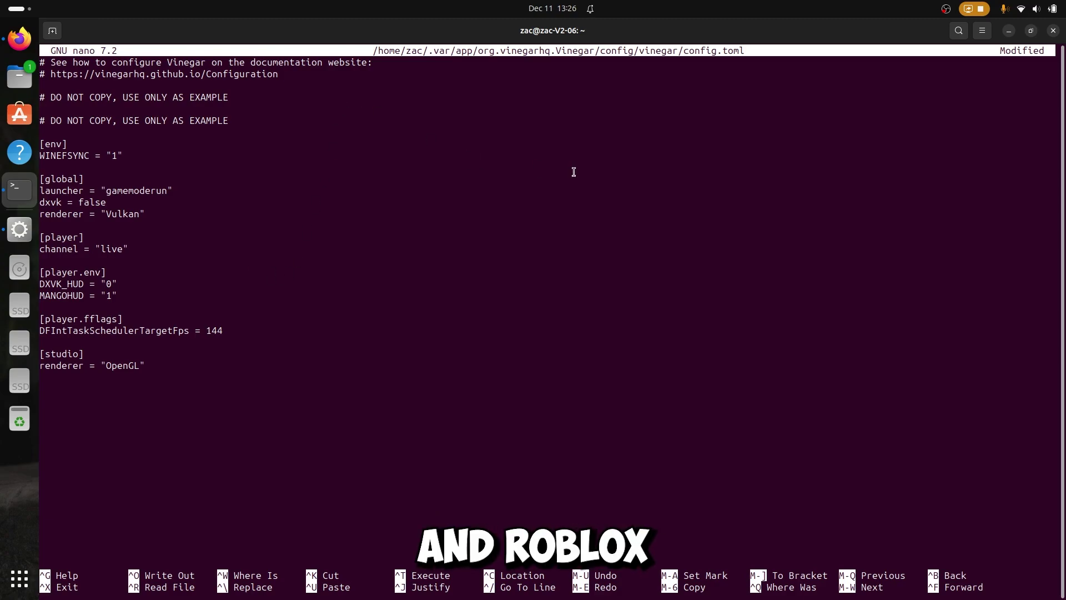
Step: Read the gpu option and its description in Vinegar's Binary Configuration docs
{"action": "left_click", "coordinate": [1009, 33]}
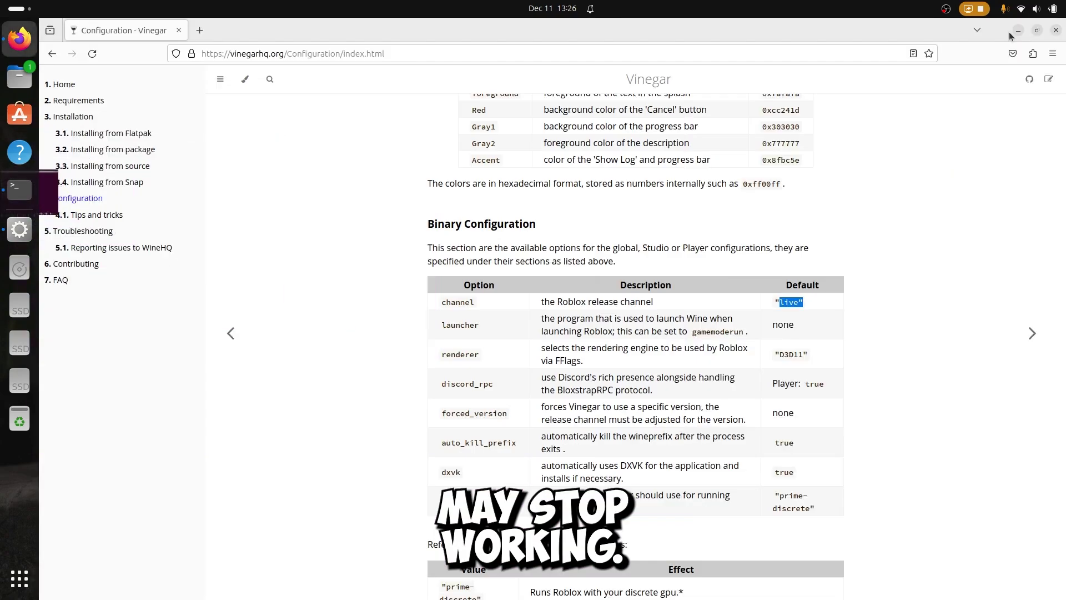
{"action": "scroll", "coordinate": [785, 318], "scroll_direction": "down", "scroll_amount": 5}
{"action": "scroll", "coordinate": [785, 318], "scroll_direction": "down", "scroll_amount": 2}
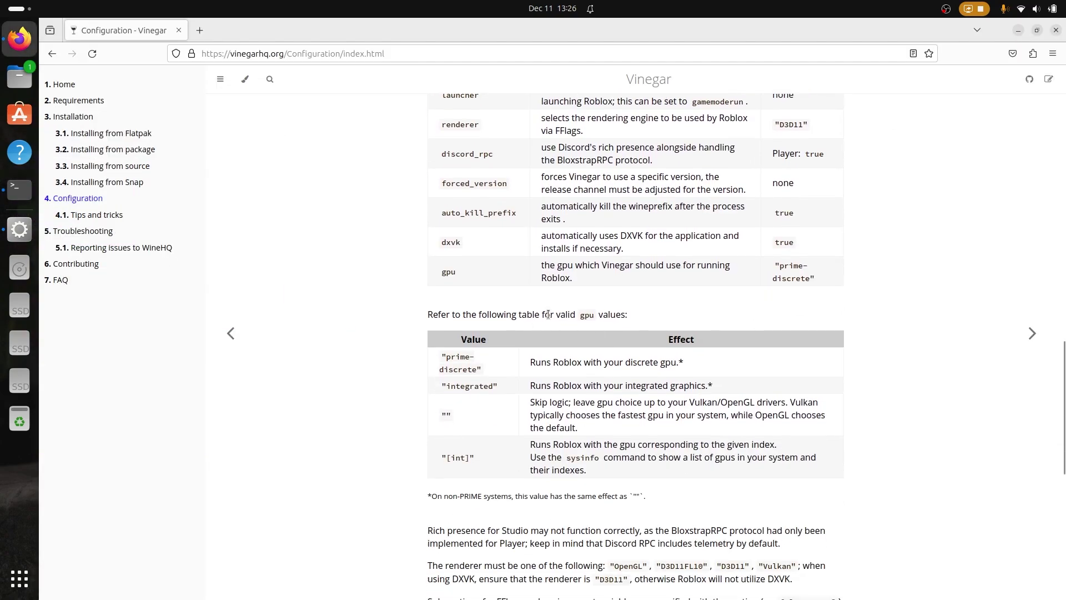
{"action": "scroll", "coordinate": [649, 333], "scroll_direction": "up", "scroll_amount": 3}
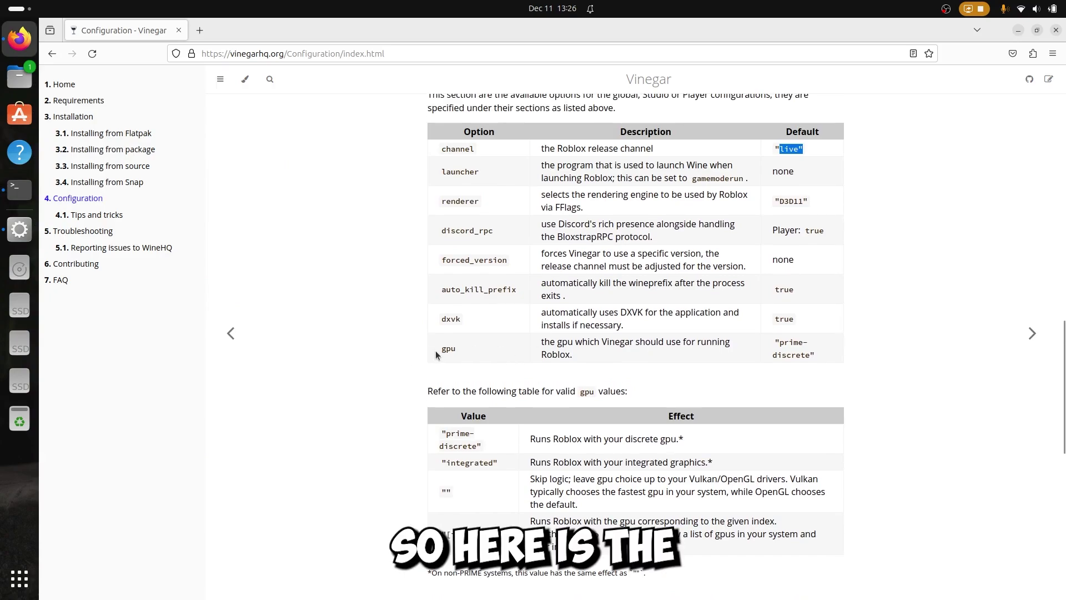
{"action": "left_click_drag", "start_coordinate": [441, 349], "coordinate": [818, 359]}
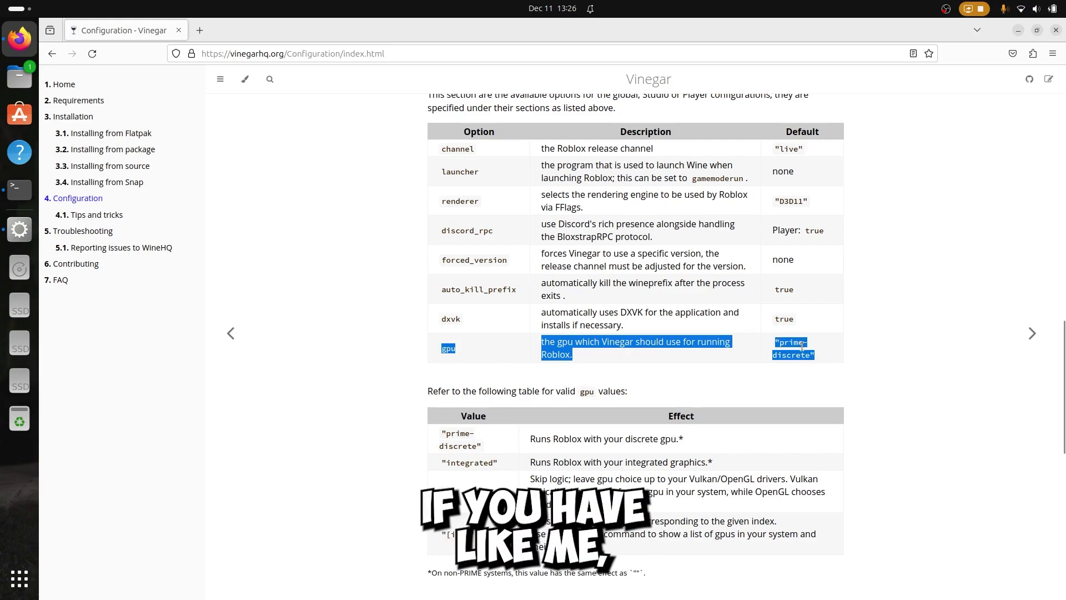
{"action": "left_click", "coordinate": [861, 341]}
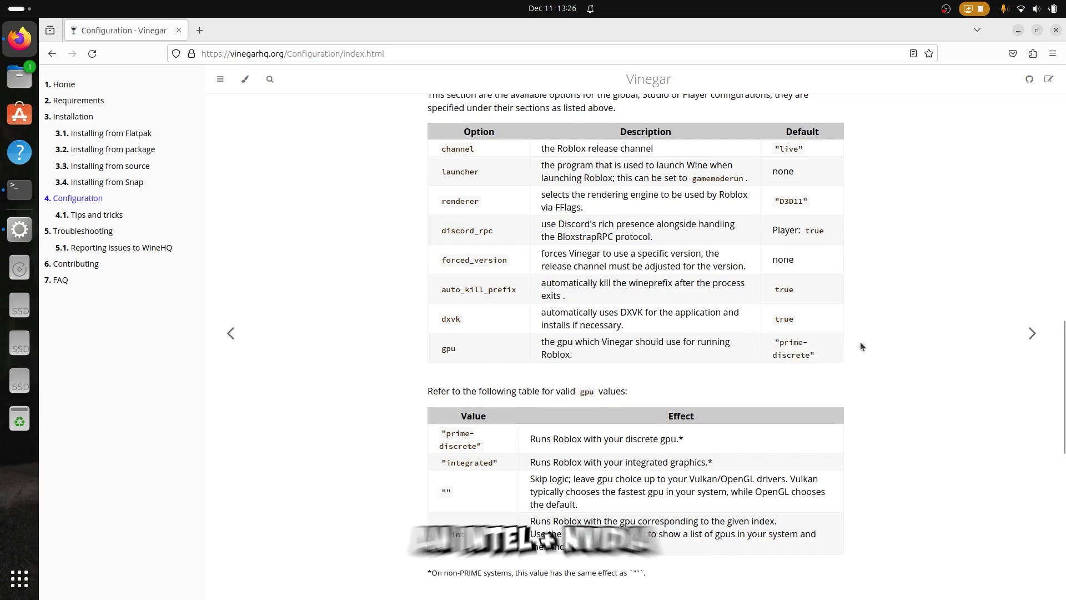
Step: Add a gpu = "prime-discrete" line below the [global] renderer setting
{"action": "left_click", "coordinate": [11, 194]}
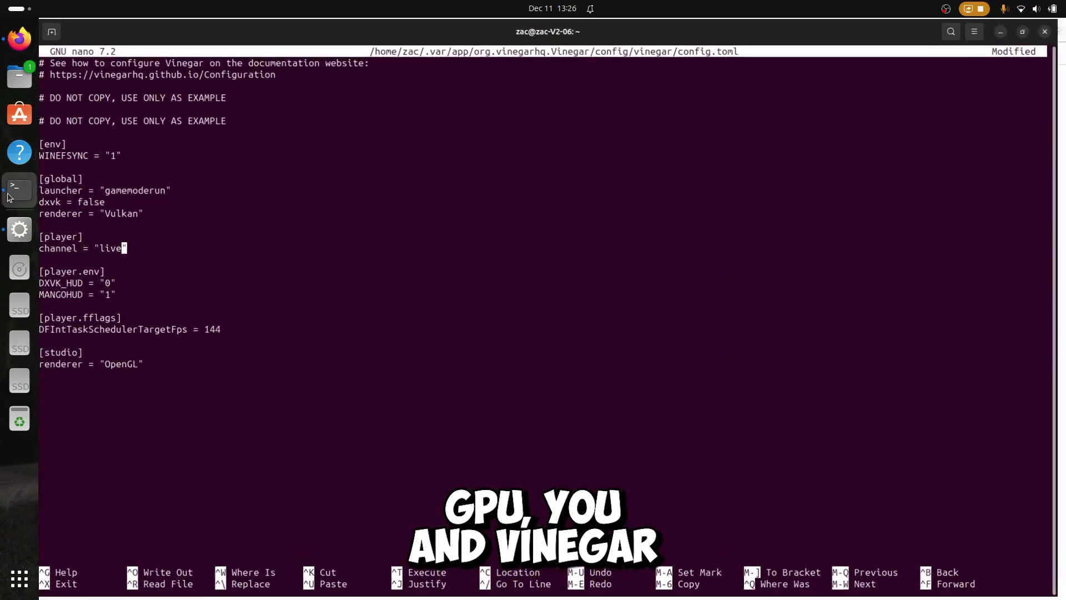
{"action": "key", "text": "Up"}
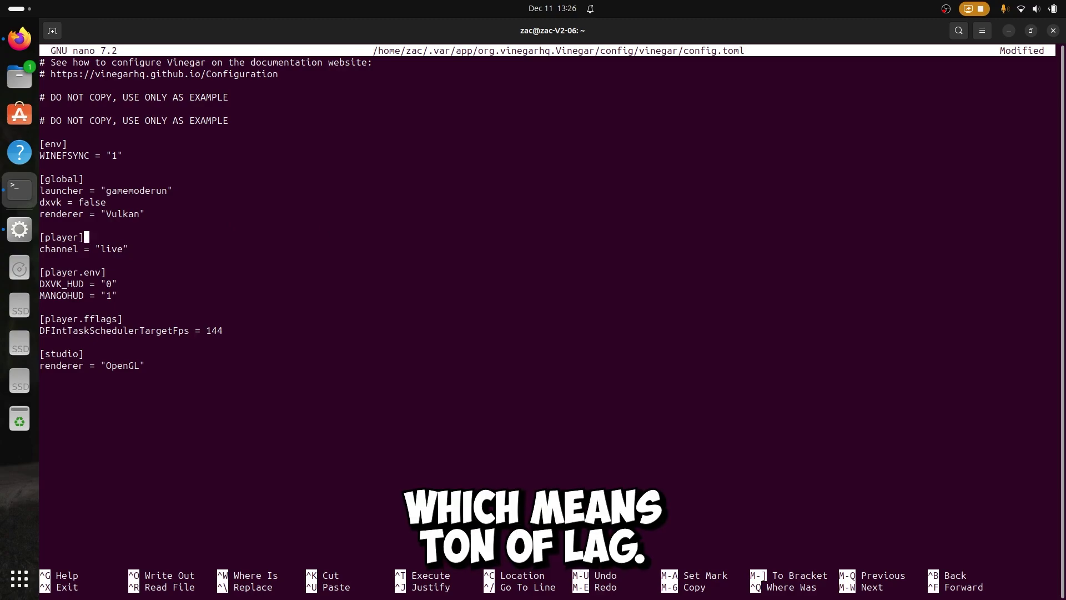
{"action": "key", "text": "Right"}
{"action": "key", "text": "Right"}
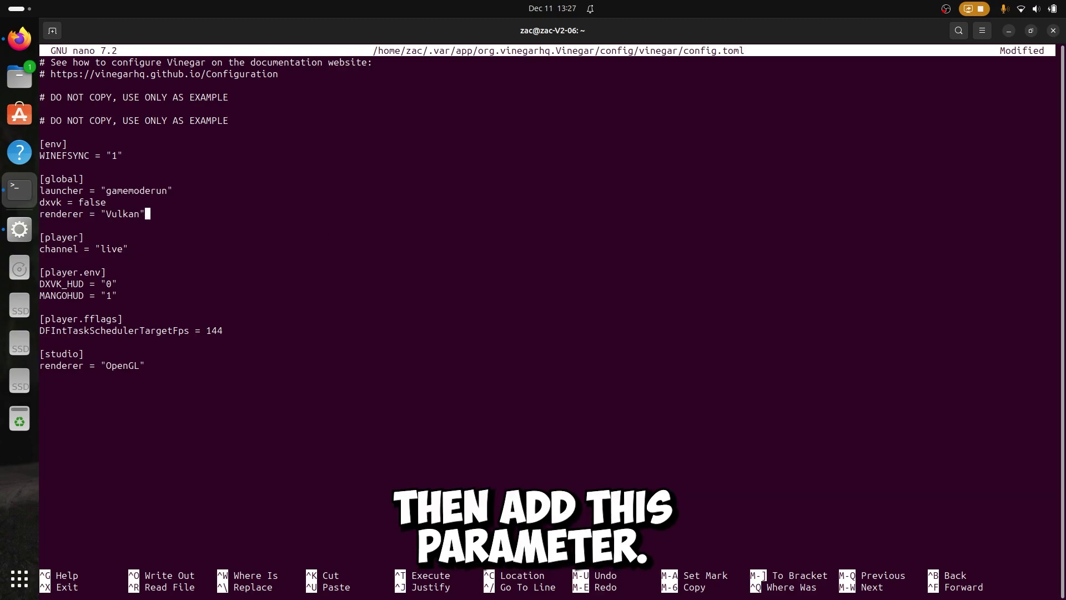
{"action": "key", "text": "Right"}
{"action": "key", "text": "Right"}
{"action": "key", "text": "Return"}
{"action": "type", "text": "gp"}
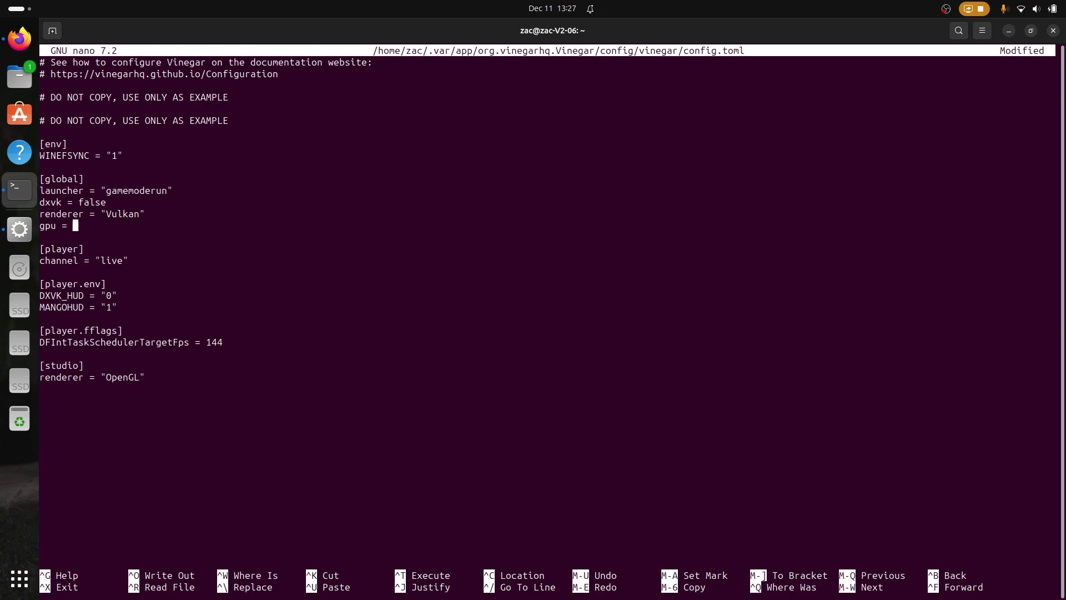
{"action": "left_click", "coordinate": [20, 38]}
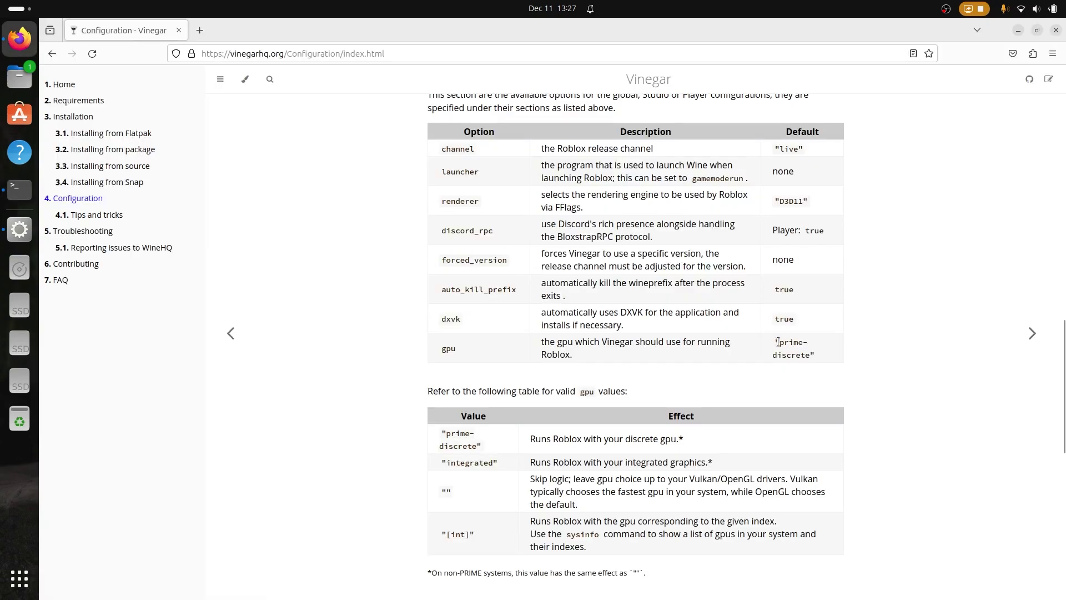
{"action": "left_click", "coordinate": [14, 192]}
{"action": "type", "text": "u ="}
{"action": "type", "text": "\"prime-discrete\""}
{"action": "key", "text": "Return"}
{"action": "key", "text": "BackSpace"}
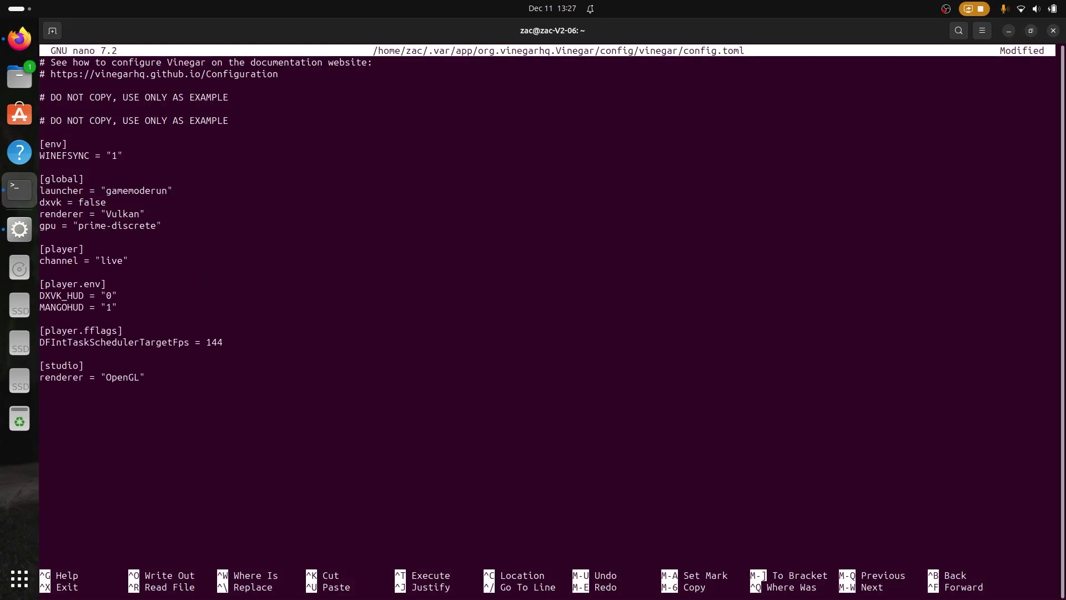
Step: Look up the list of valid renderer values in the Vinegar docs
{"action": "left_click", "coordinate": [20, 37]}
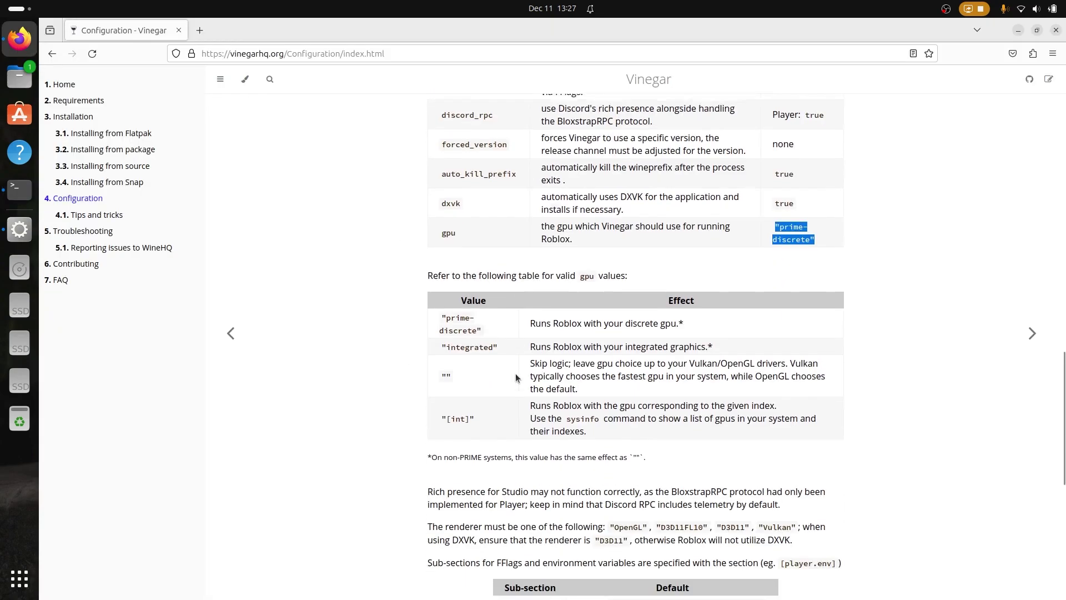
{"action": "scroll", "coordinate": [515, 374], "scroll_direction": "down", "scroll_amount": 5}
{"action": "scroll", "coordinate": [590, 345], "scroll_direction": "up", "scroll_amount": 2}
{"action": "left_click_drag", "start_coordinate": [611, 336], "coordinate": [797, 336]}
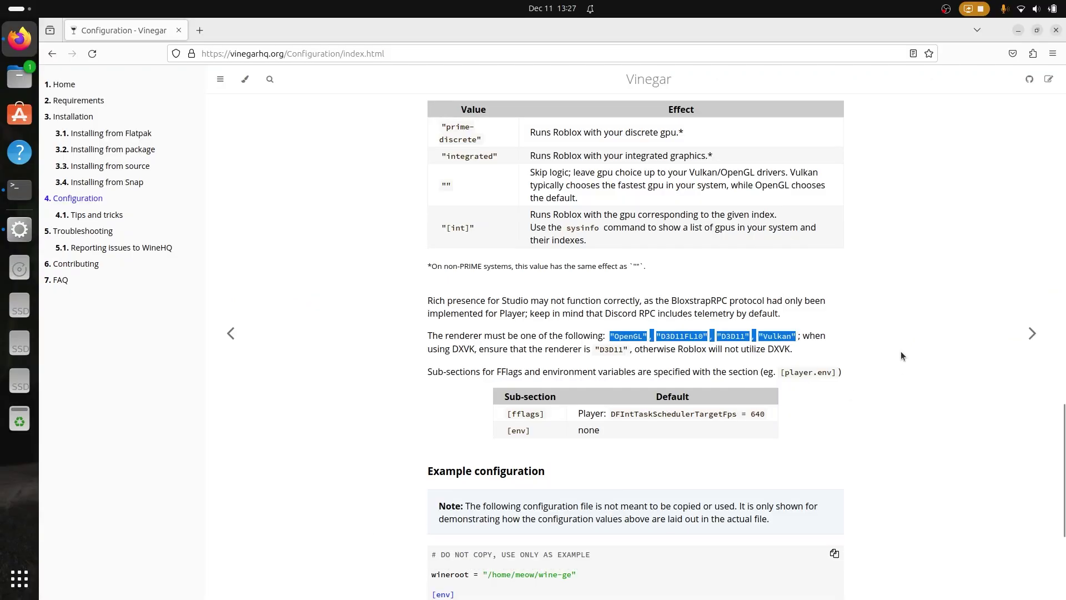
{"action": "left_click", "coordinate": [900, 355]}
{"action": "scroll", "coordinate": [555, 285], "scroll_direction": "up", "scroll_amount": 5}
{"action": "left_click", "coordinate": [19, 190]}
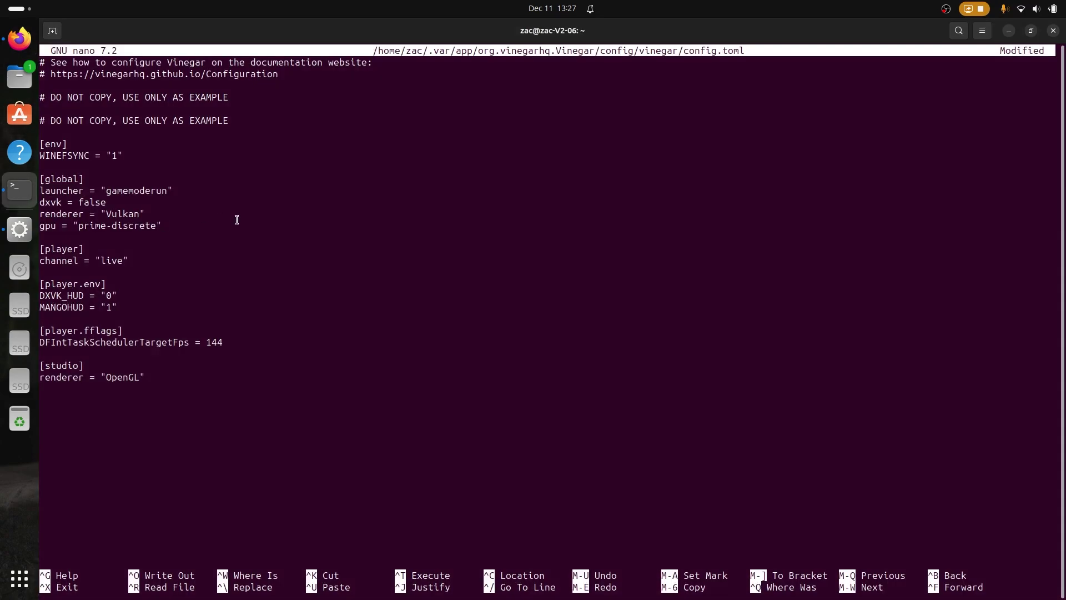
Step: Replace the "Vulkan" renderer value with "D3D11", checking the docs along the way
{"action": "key", "text": "BackSpace"}
{"action": "key", "text": "BackSpace"}
{"action": "key", "text": "BackSpace"}
{"action": "key", "text": "BackSpace"}
{"action": "key", "text": "BackSpace"}
{"action": "left_click", "coordinate": [19, 38]}
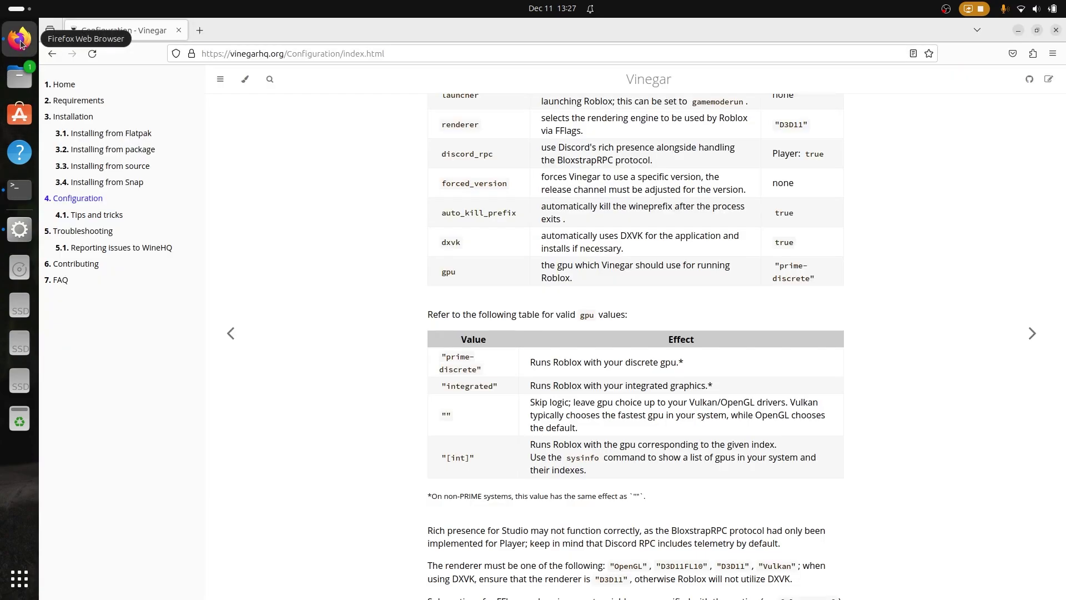
{"action": "scroll", "coordinate": [347, 218], "scroll_direction": "down", "scroll_amount": 2}
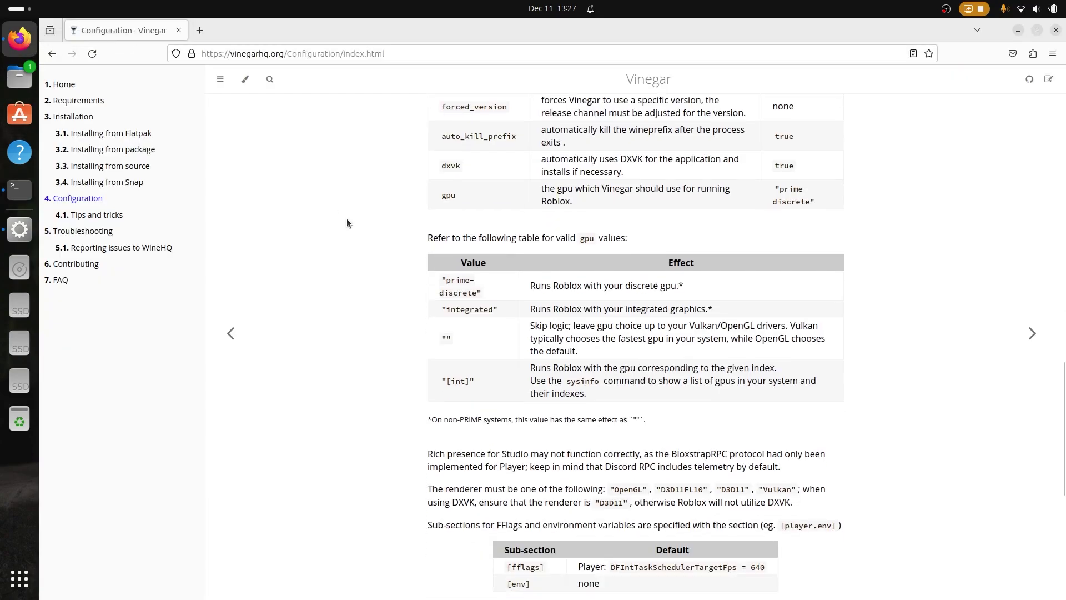
{"action": "left_click", "coordinate": [19, 189]}
{"action": "key", "text": "BackSpace"}
{"action": "type", "text": "D3D11"}
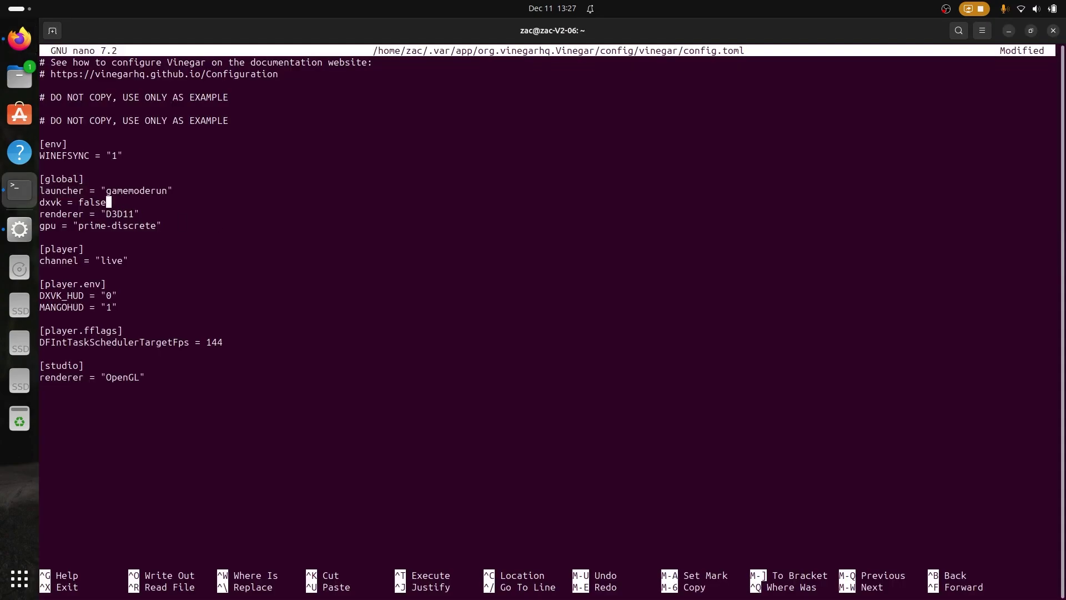
{"action": "type", "text": "ue"}
{"action": "left_click", "coordinate": [20, 39]}
{"action": "scroll", "coordinate": [428, 238], "scroll_direction": "up", "scroll_amount": 10}
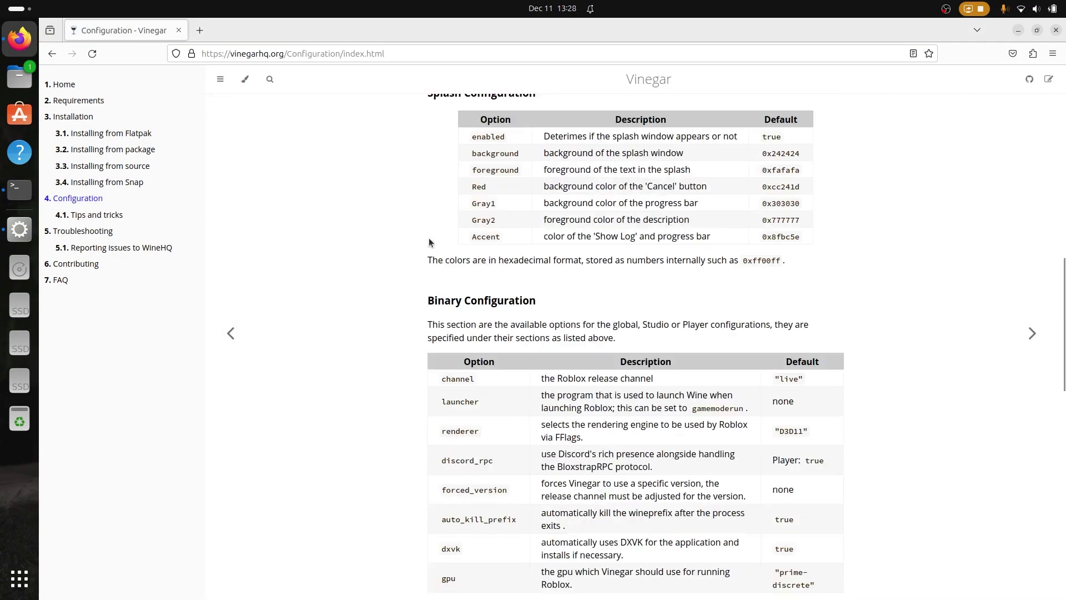
Step: Exit nano with Ctrl+X and confirm saving the modified config.toml
{"action": "key", "text": "alt+Tab"}
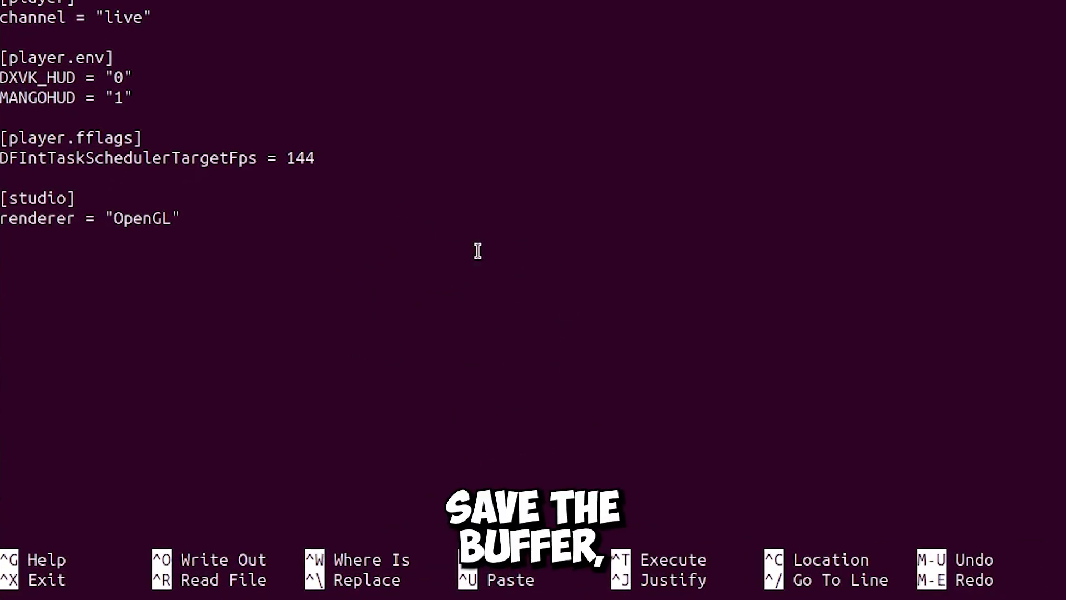
{"action": "key", "text": "ctrl+x"}
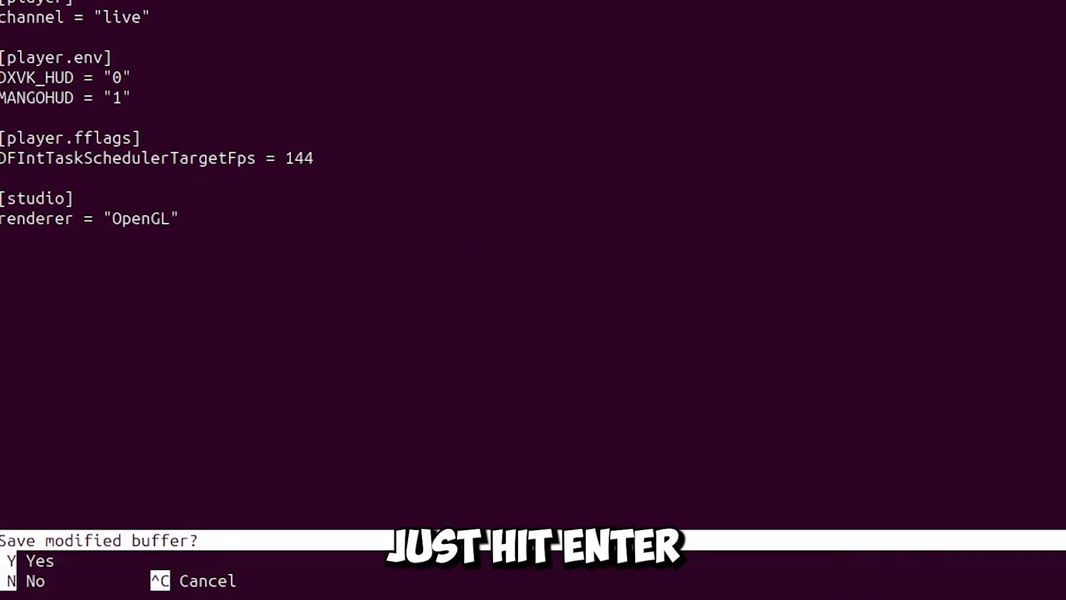
{"action": "key", "text": "y"}
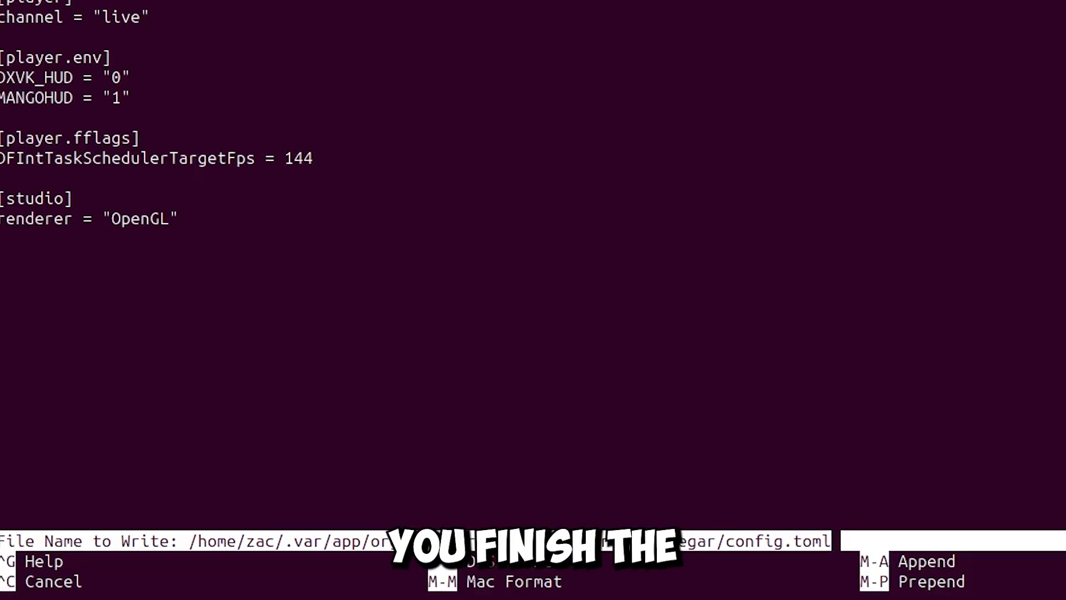